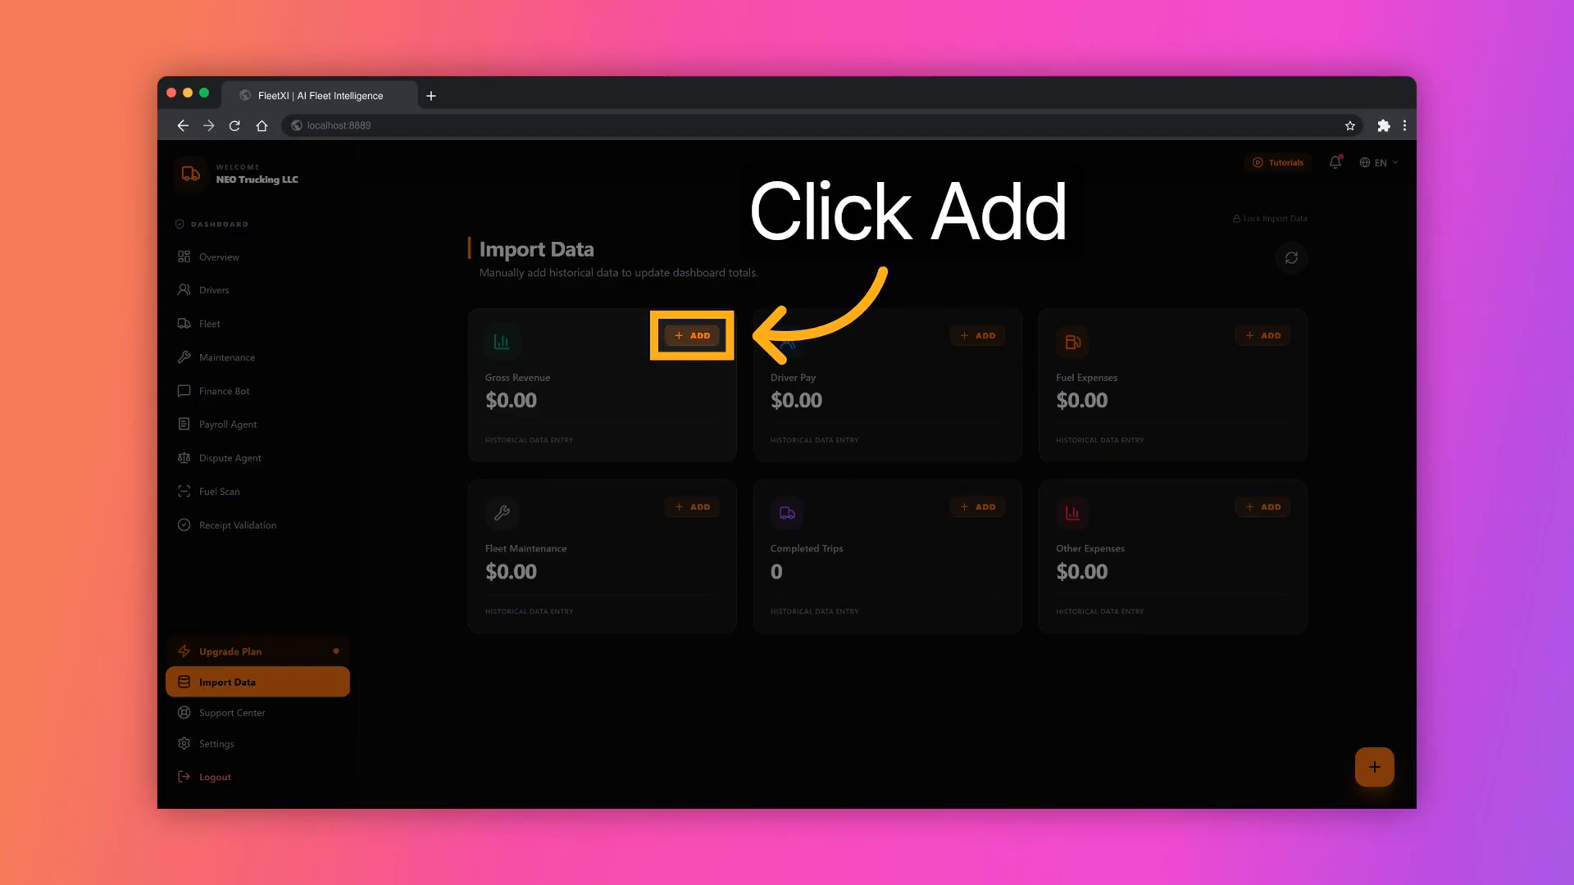
# Step: Add a historical gross revenue record of $150000 for 01/01/2026 to 03/14/2026, described as "Gross Income"
pyautogui.click(692, 336)
pyautogui.click(705, 416)
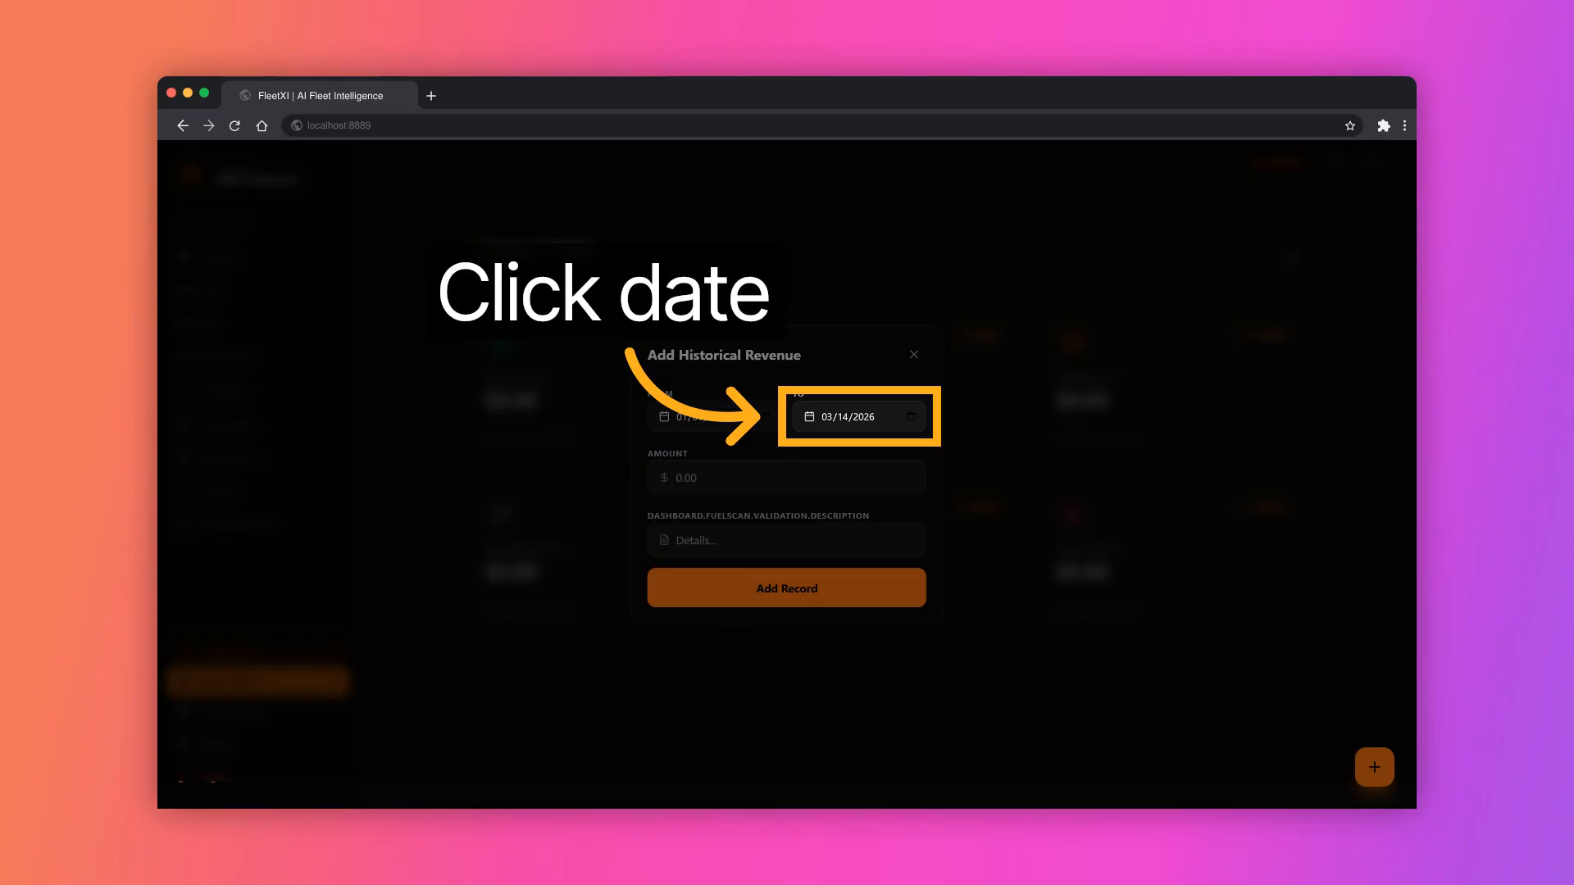
pyautogui.click(787, 477)
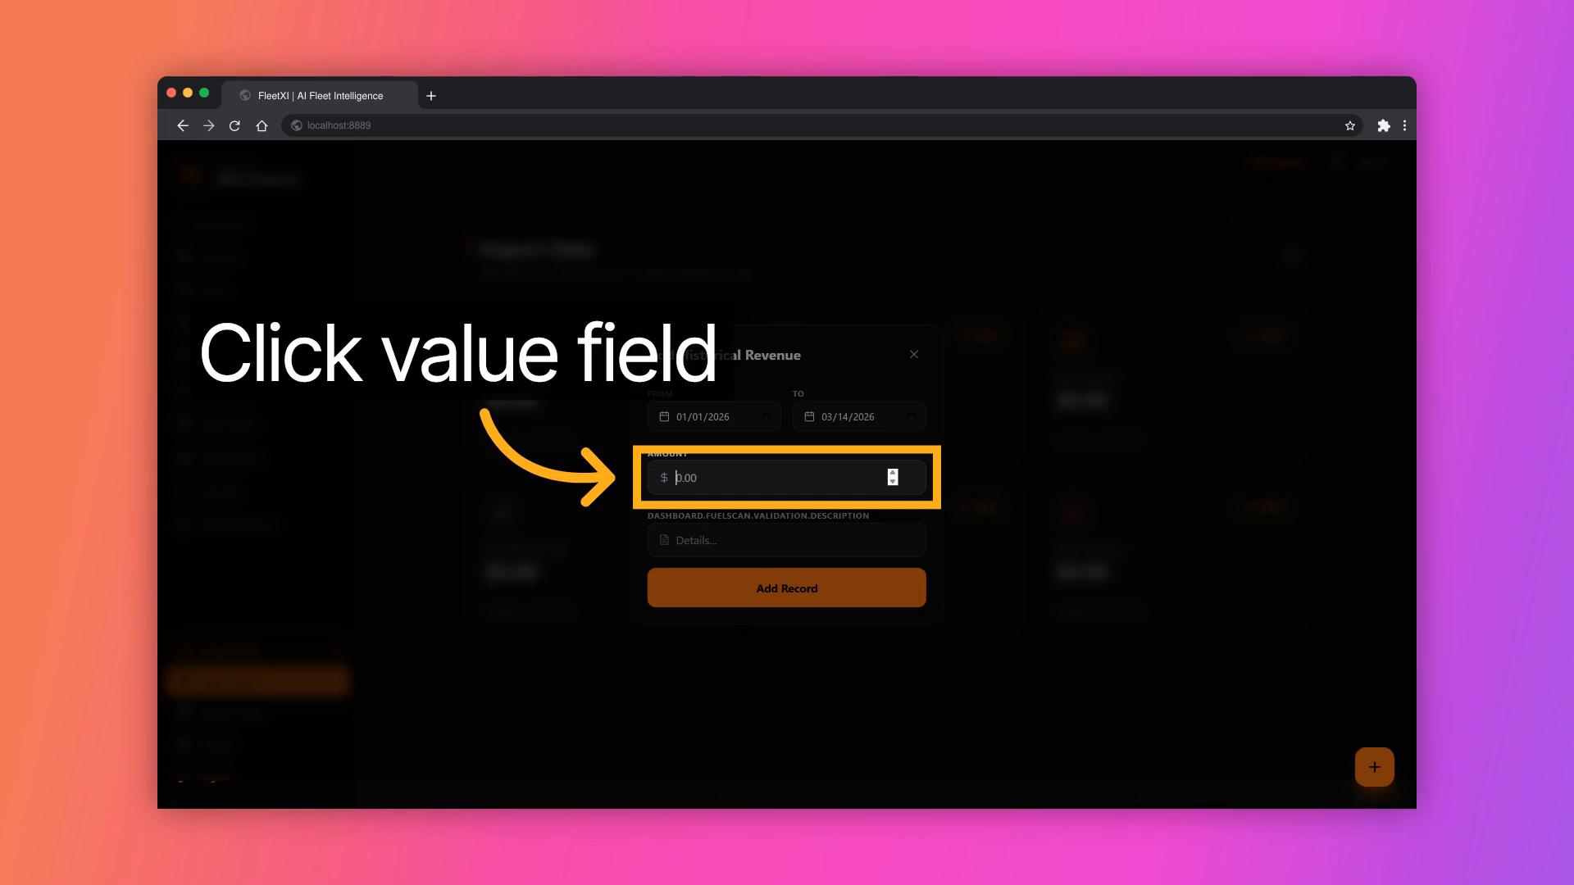
pyautogui.write('15000')
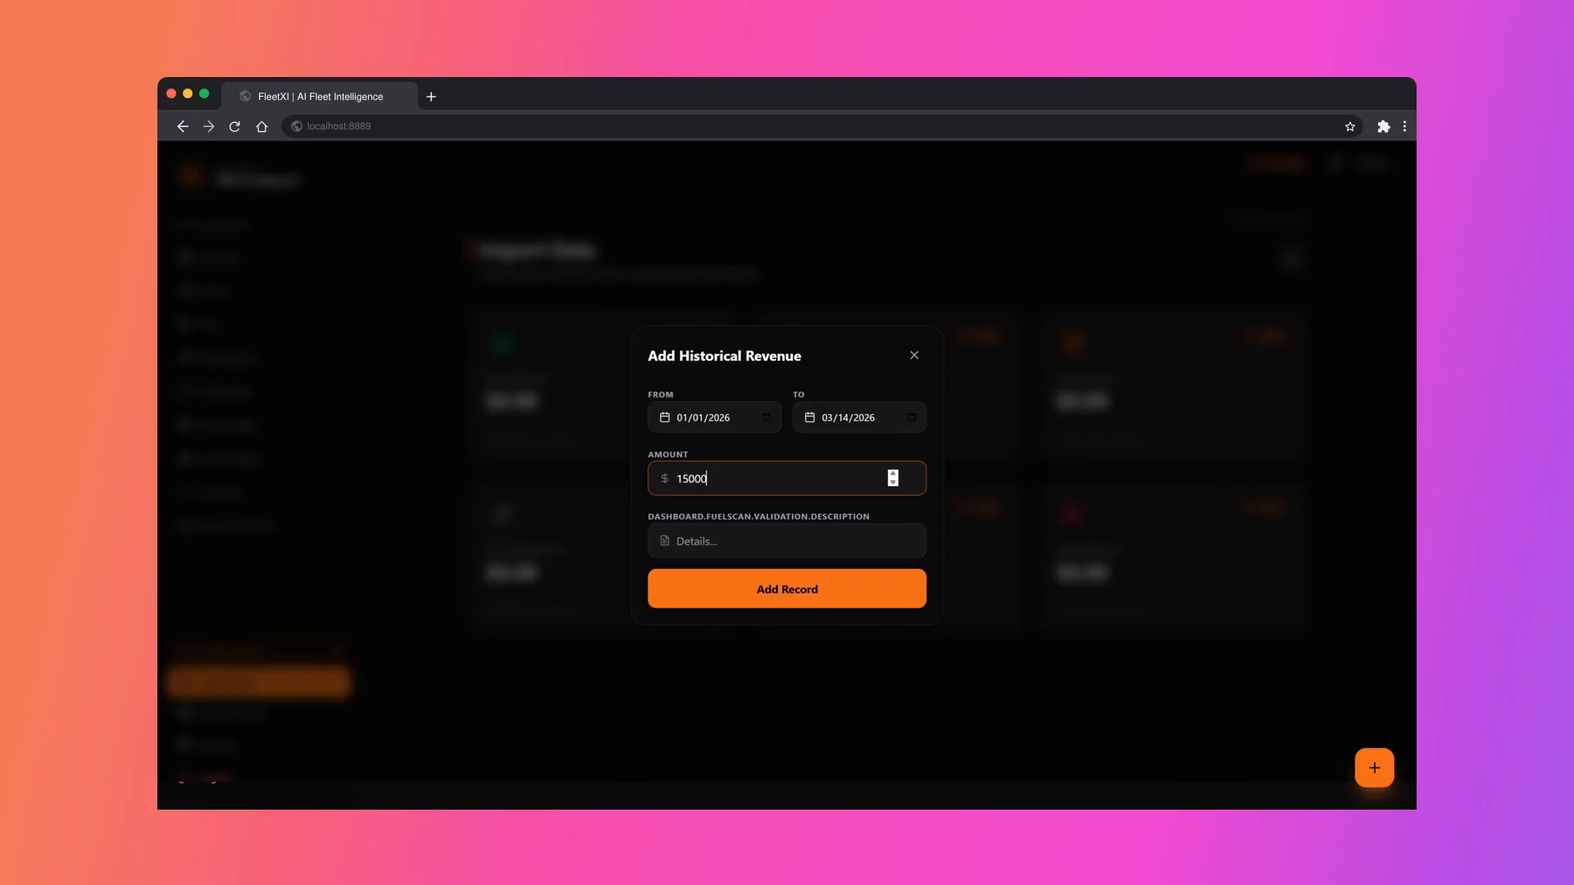
pyautogui.write('0')
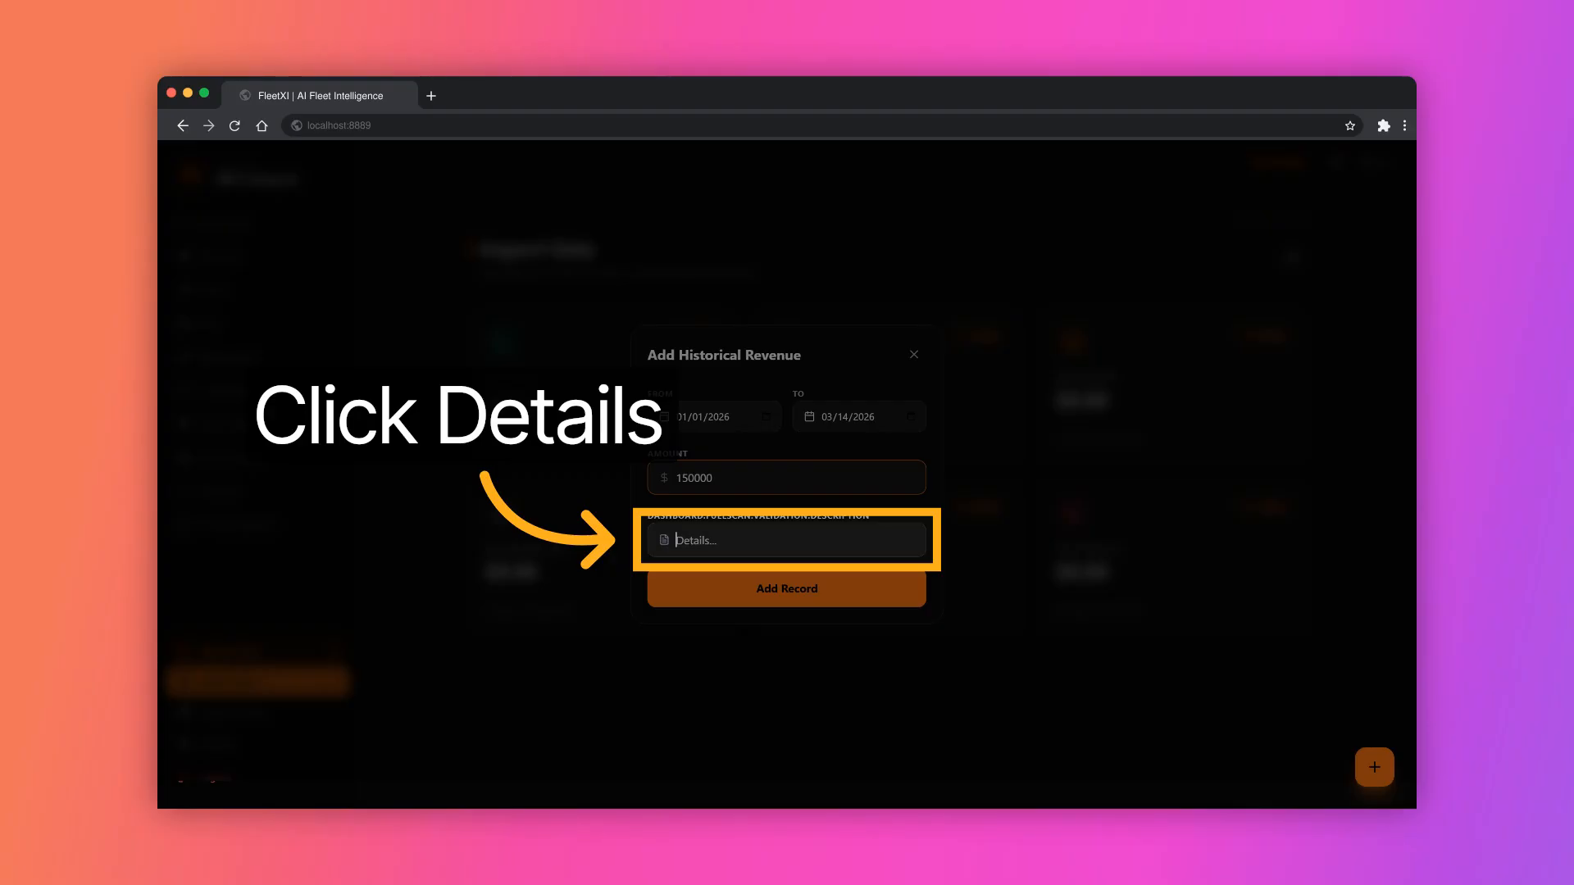
pyautogui.click(786, 540)
pyautogui.write('Gross')
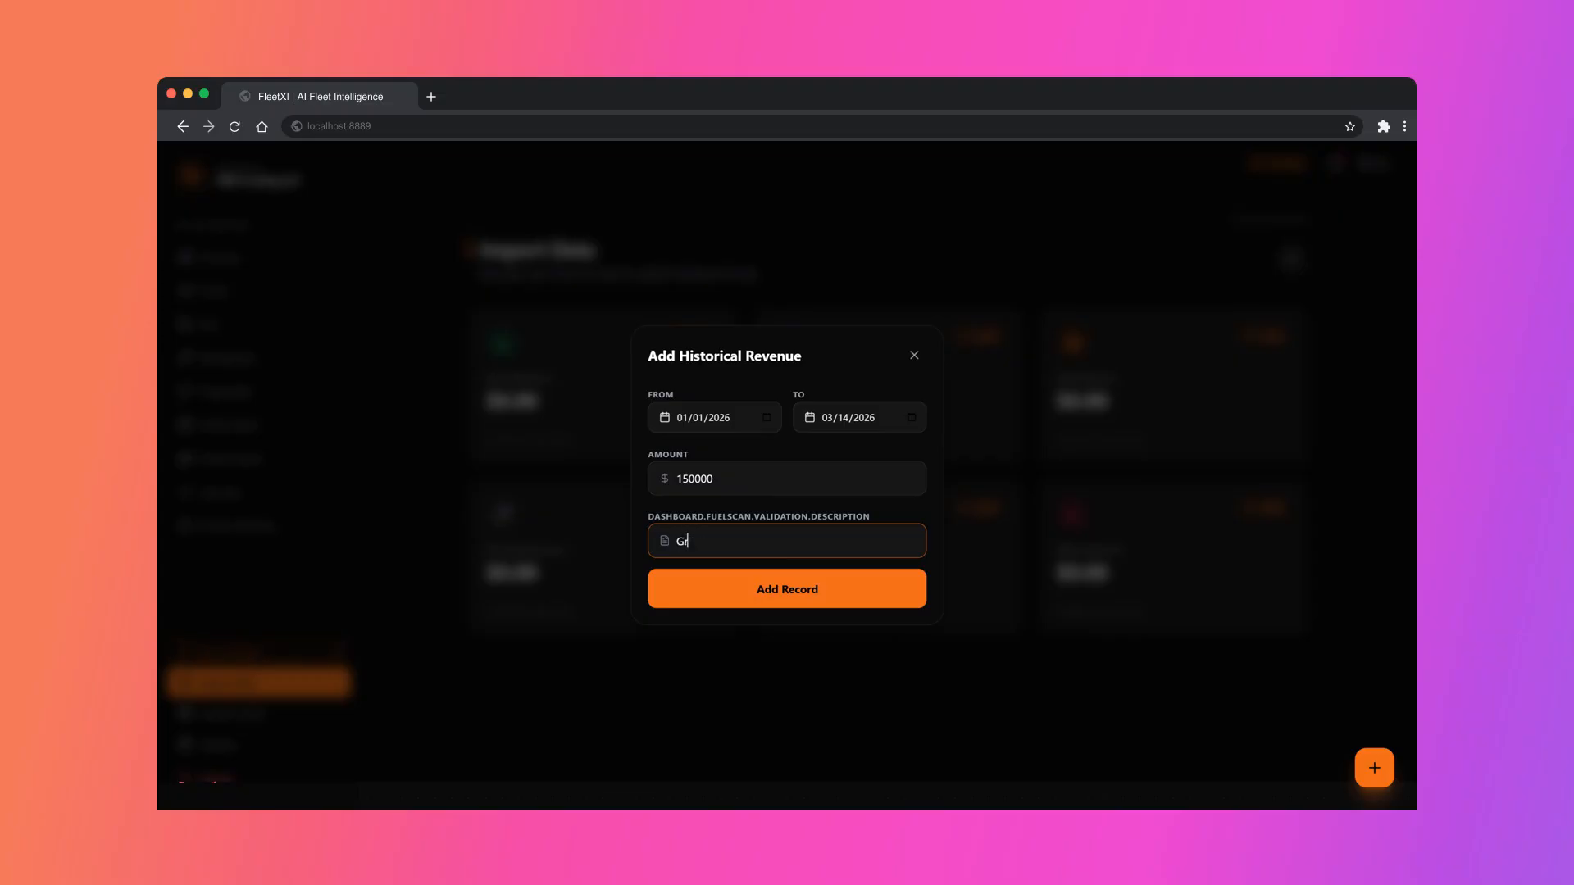
pyautogui.write(' Incom')
pyautogui.write('e')
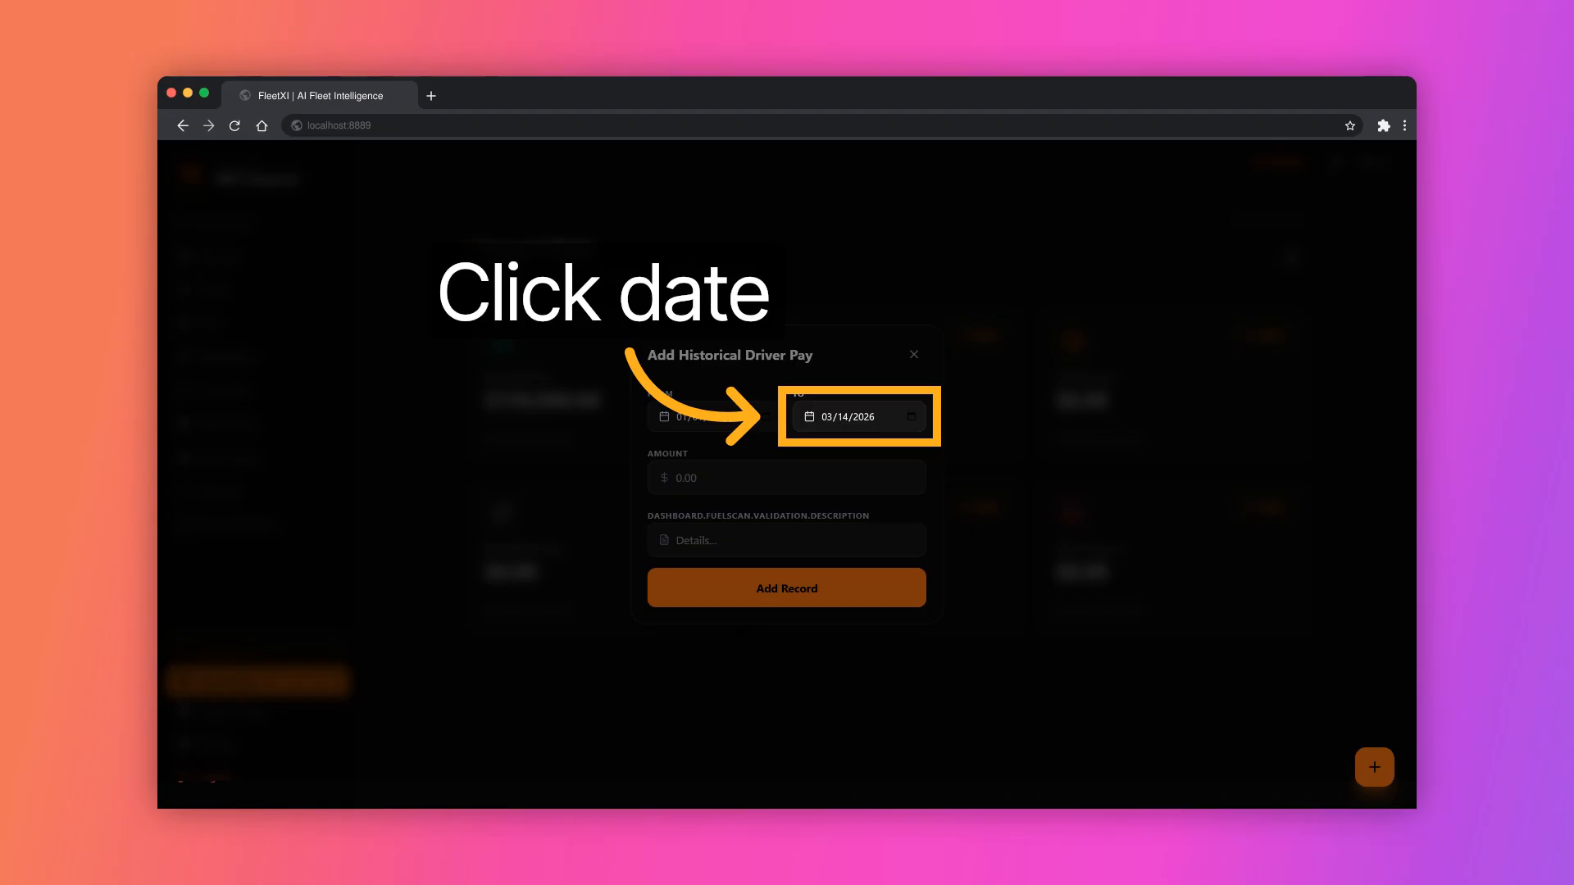
# Step: Add a historical driver pay record of $25000 for 01/01/2026 to 03/14/2026, described as "driver payment"
pyautogui.click(787, 478)
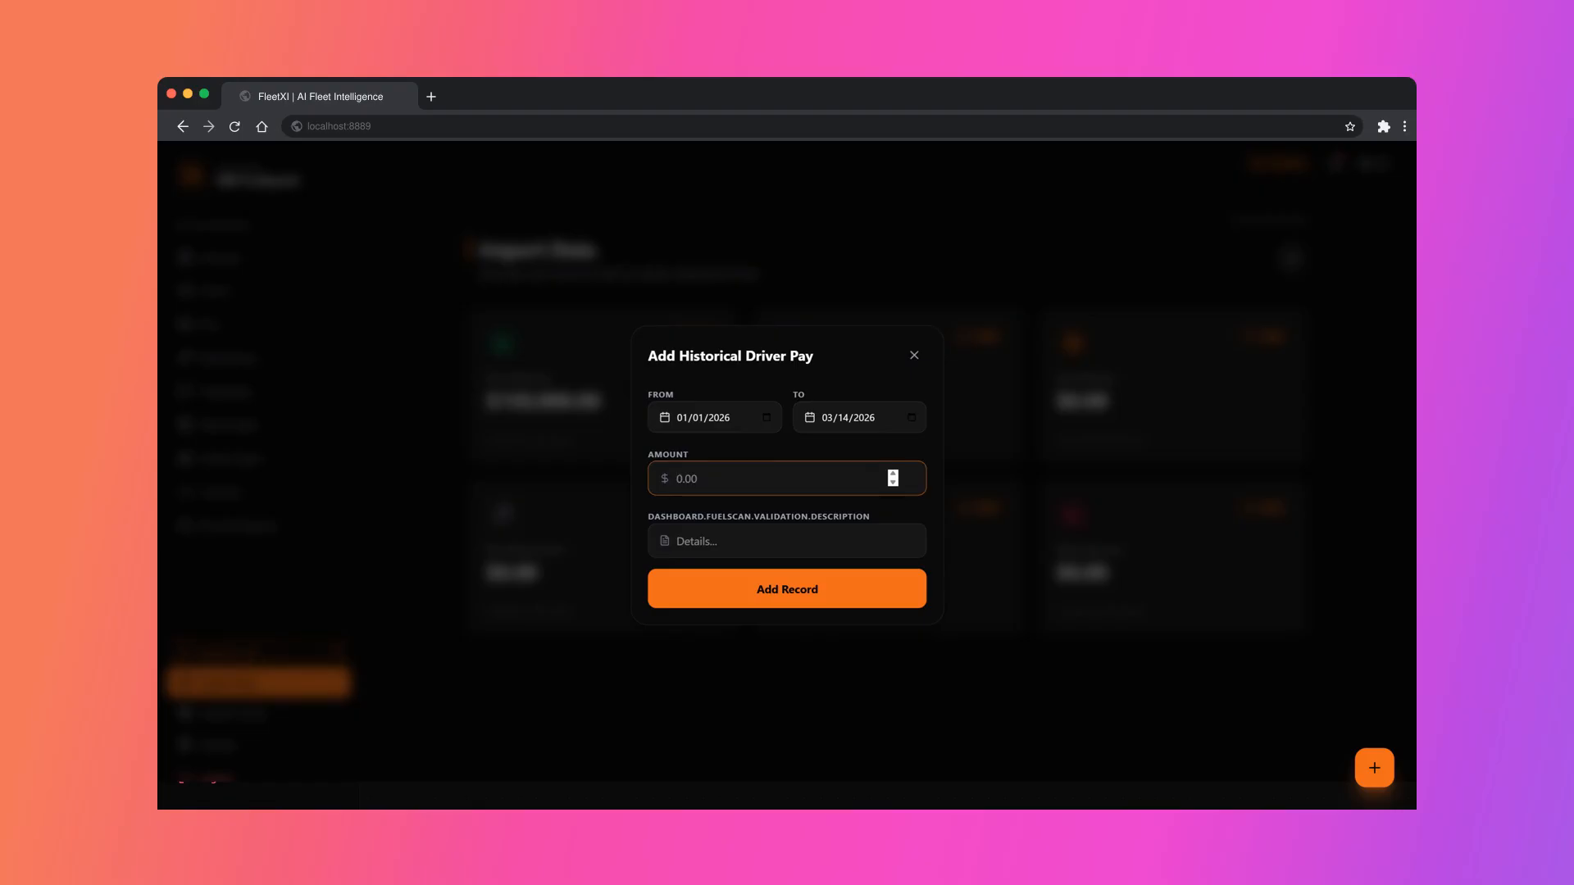
pyautogui.write('2500')
pyautogui.write('0')
pyautogui.click(786, 541)
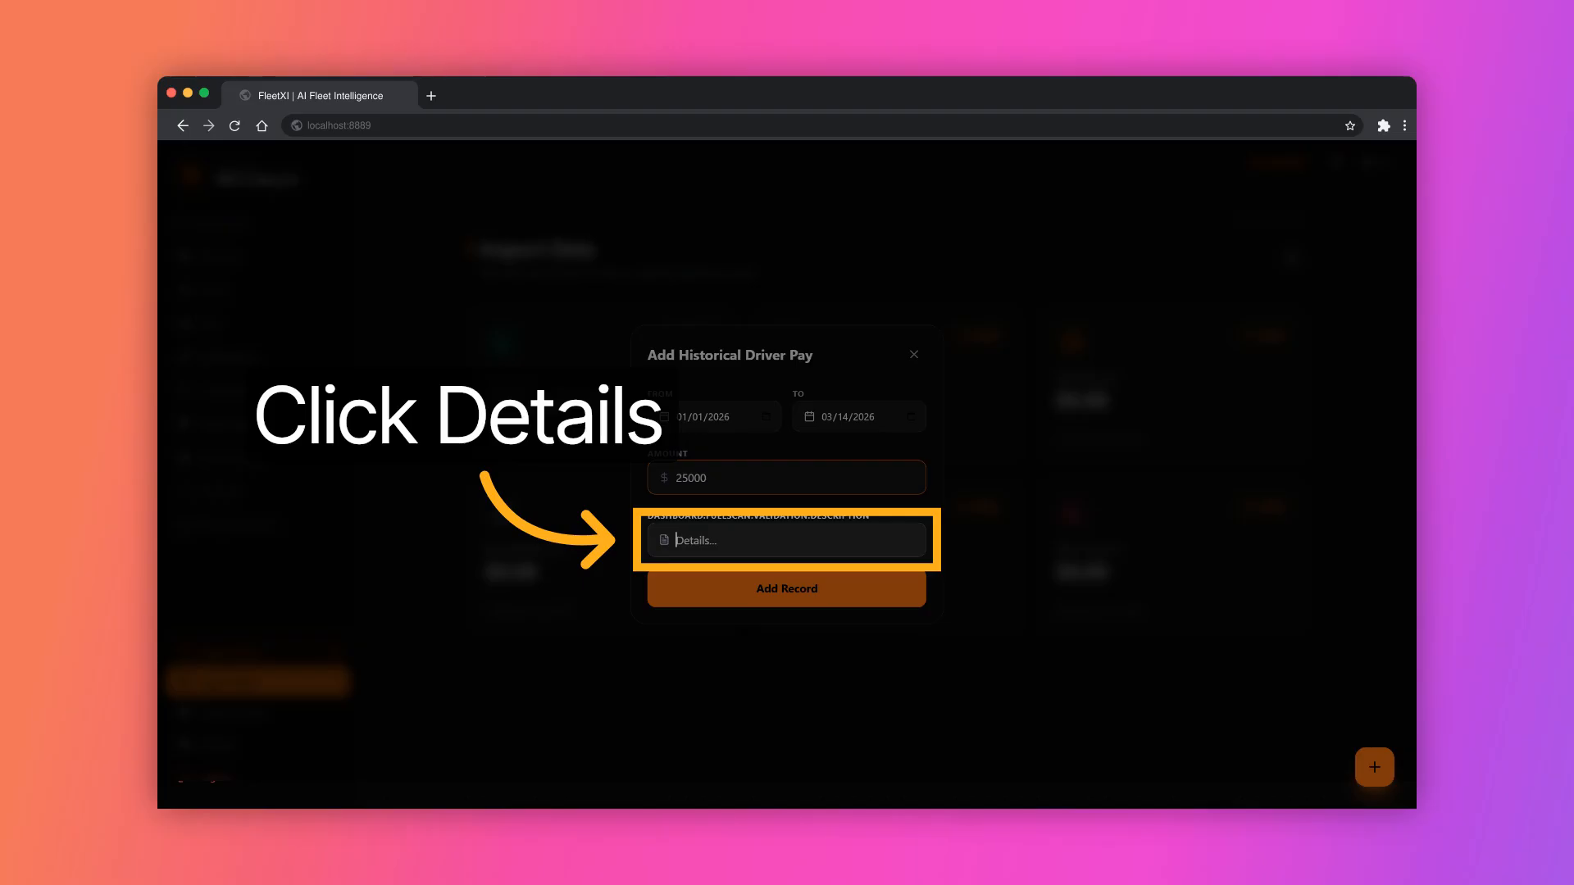
pyautogui.write('dr')
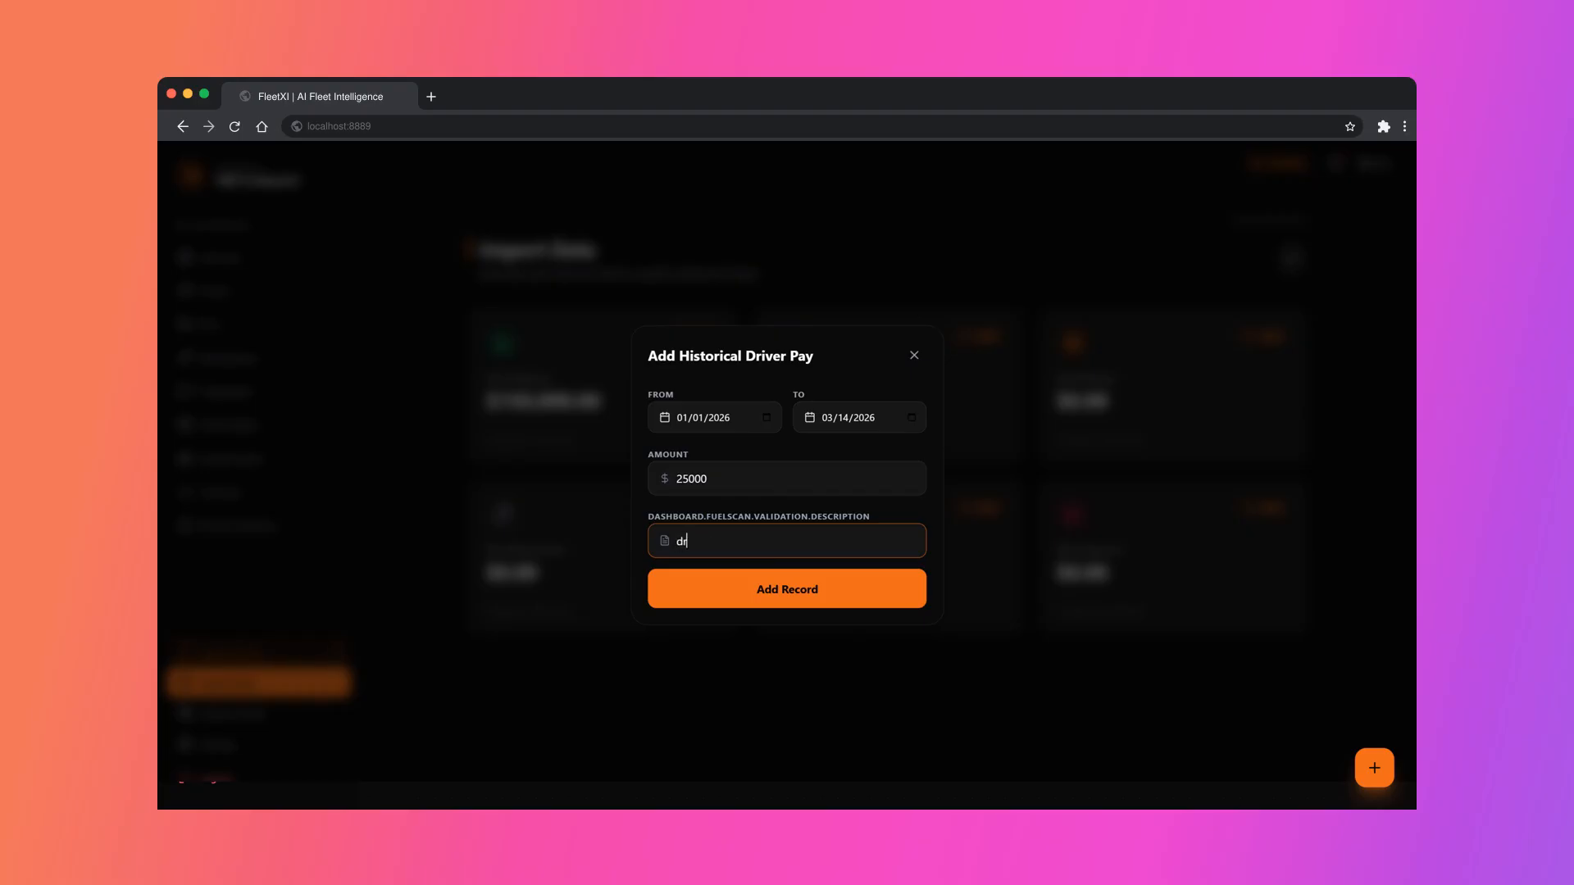
pyautogui.write('iver payment')
pyautogui.press('Return')
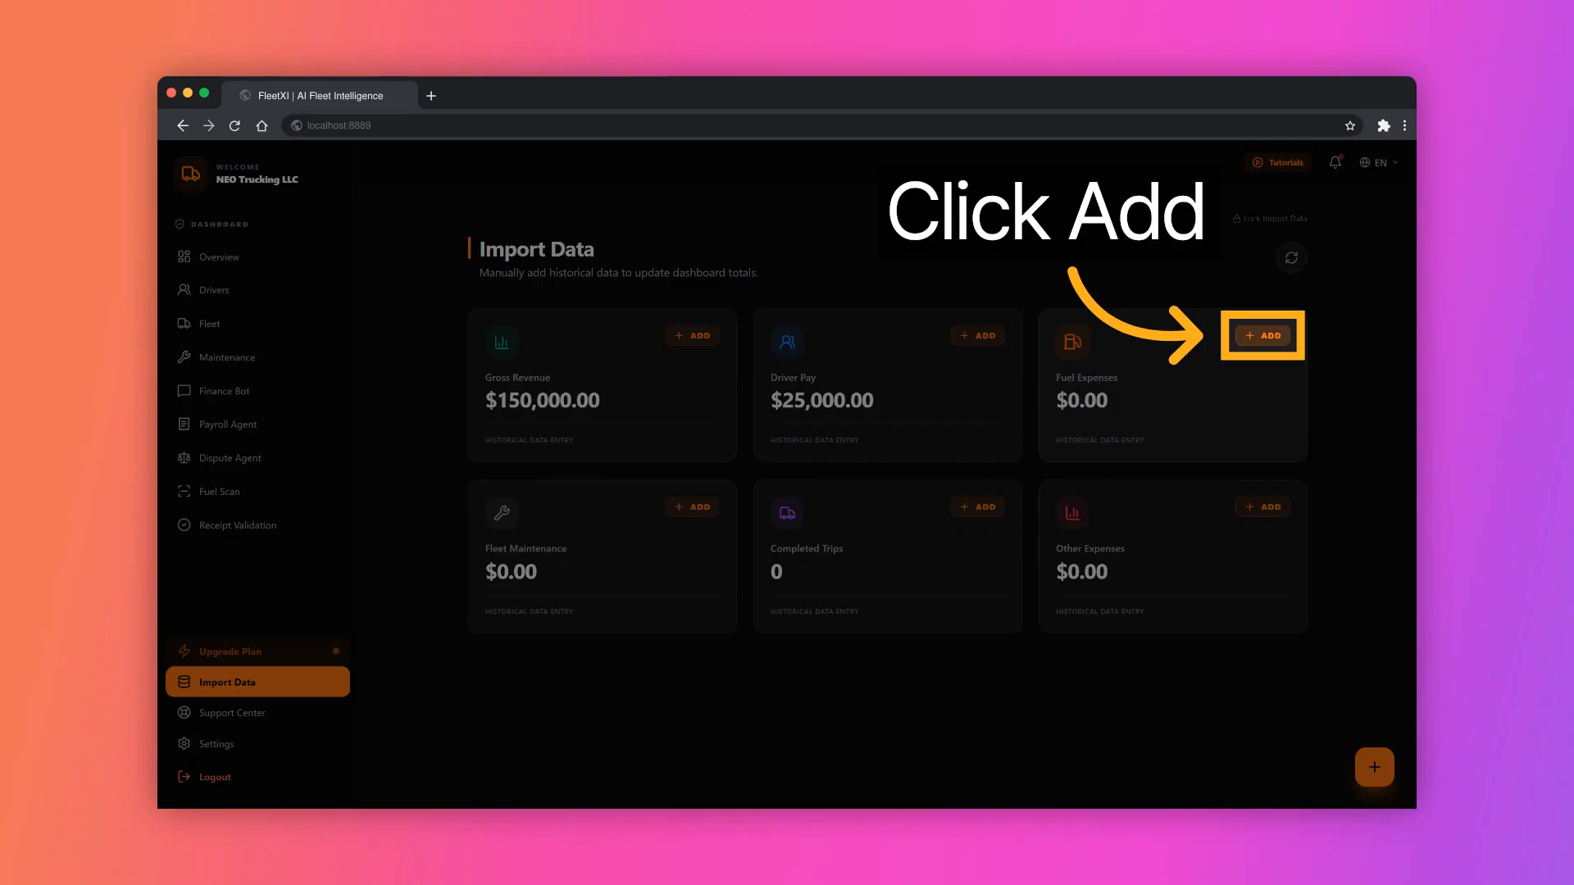
# Step: Add a historical fuel expense of $8500 and 65 gallons for 01/01/2026 to 03/14/2026
pyautogui.click(1262, 335)
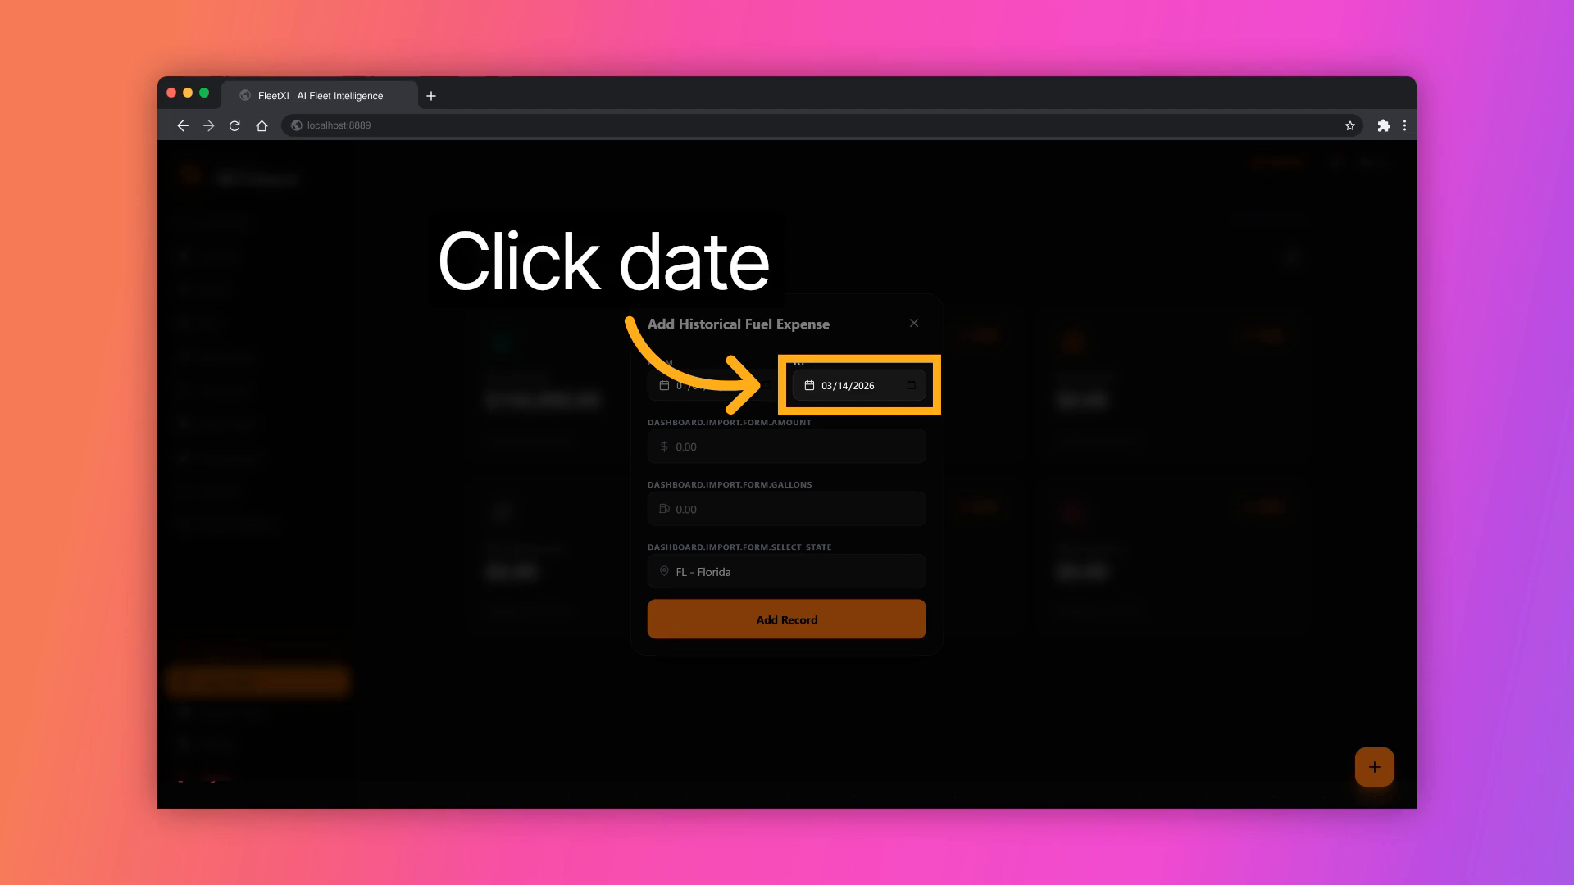
pyautogui.click(786, 447)
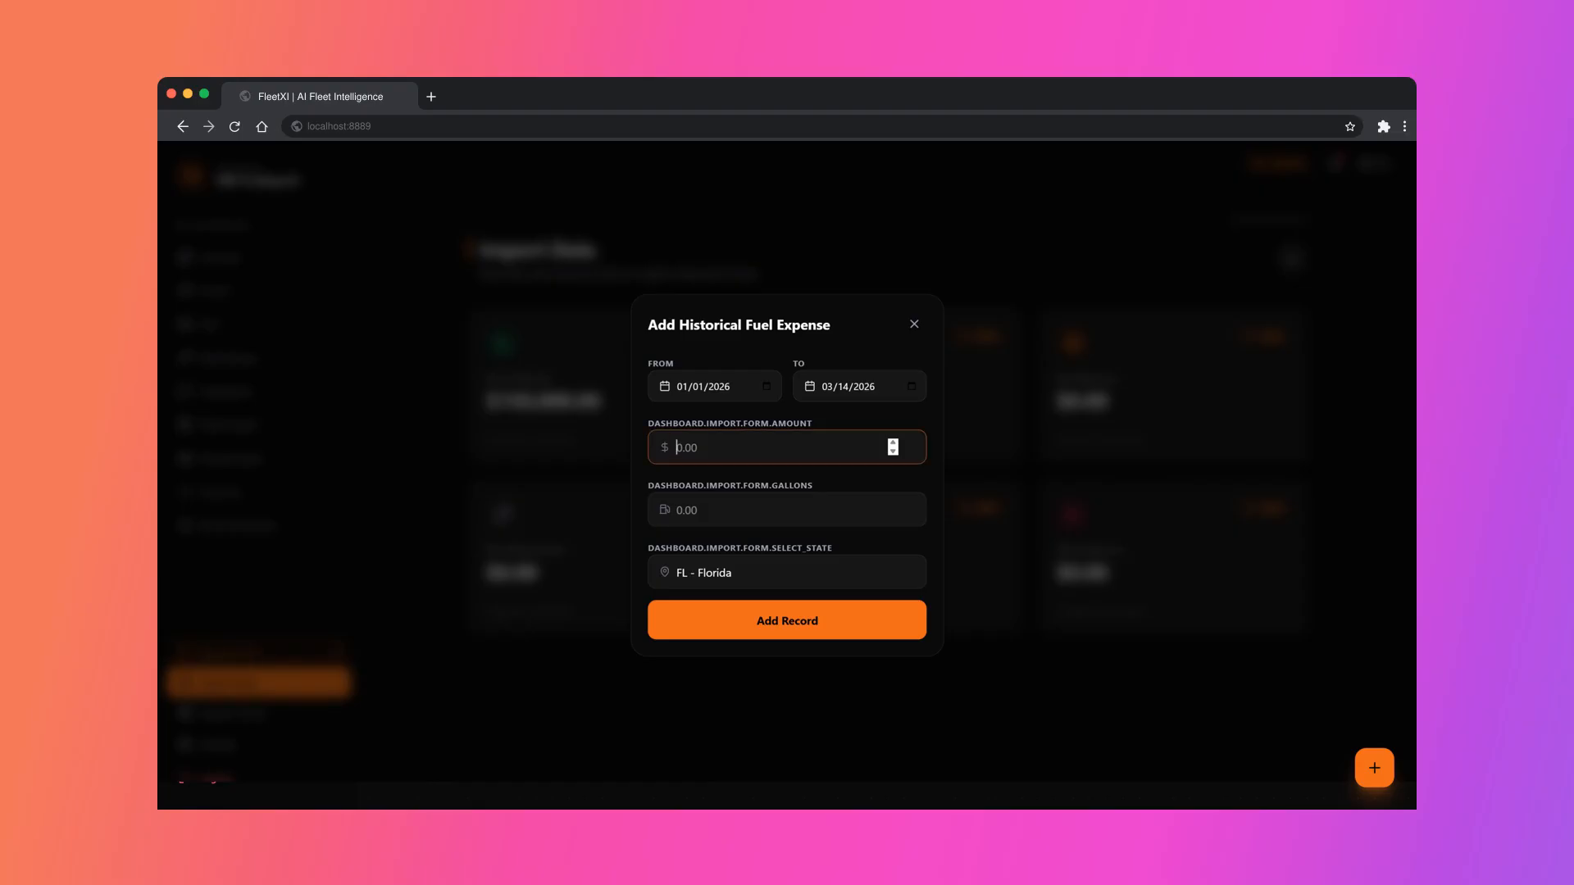
pyautogui.write('850')
pyautogui.write('0')
pyautogui.click(787, 510)
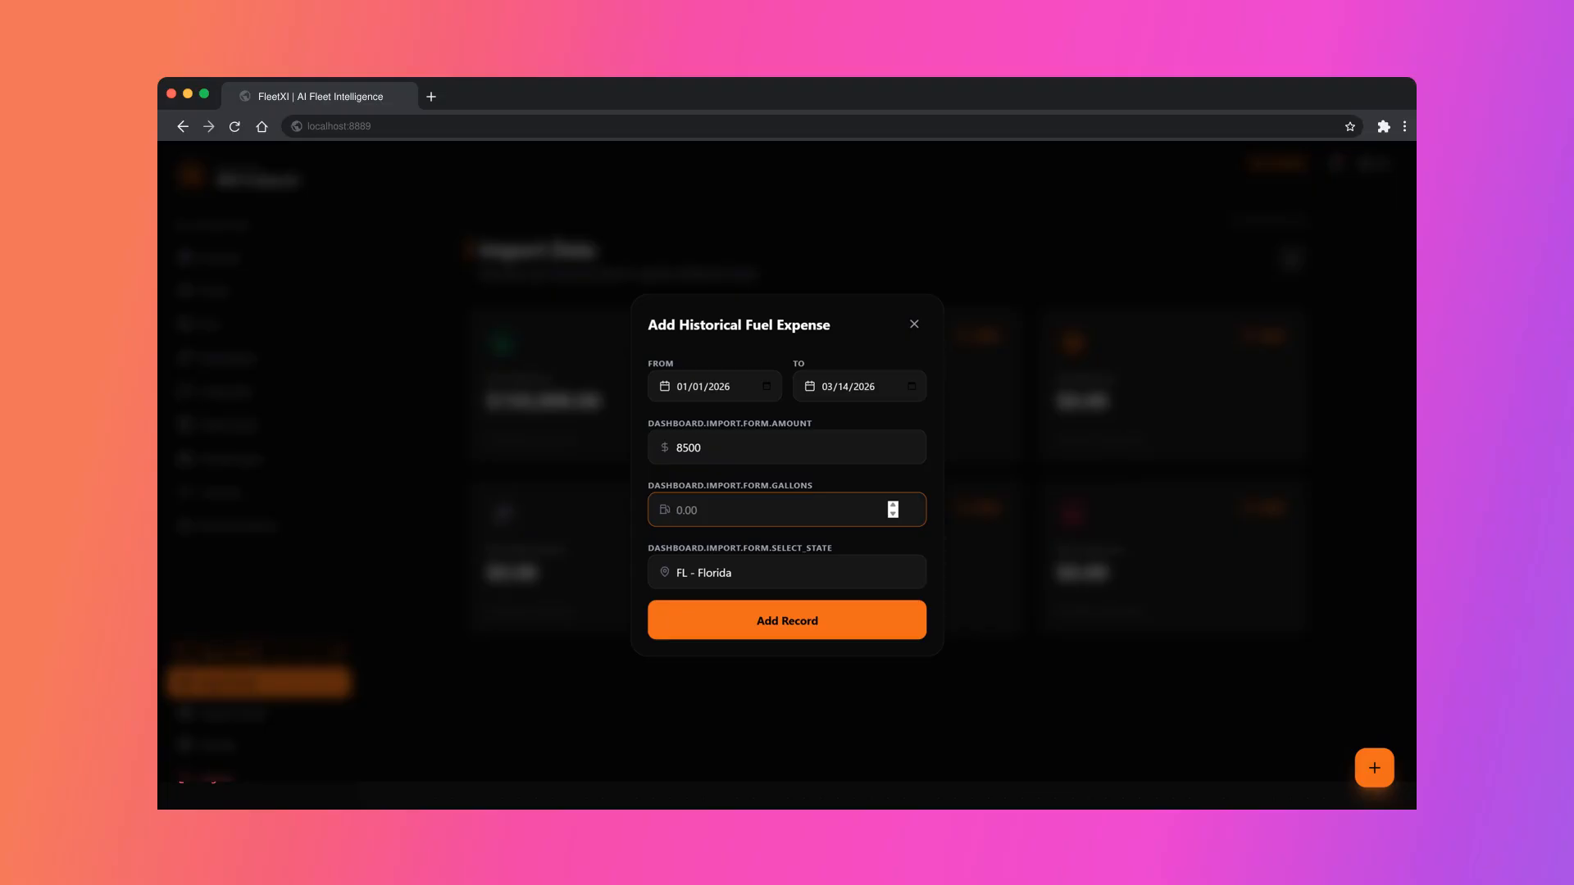
pyautogui.write('65')
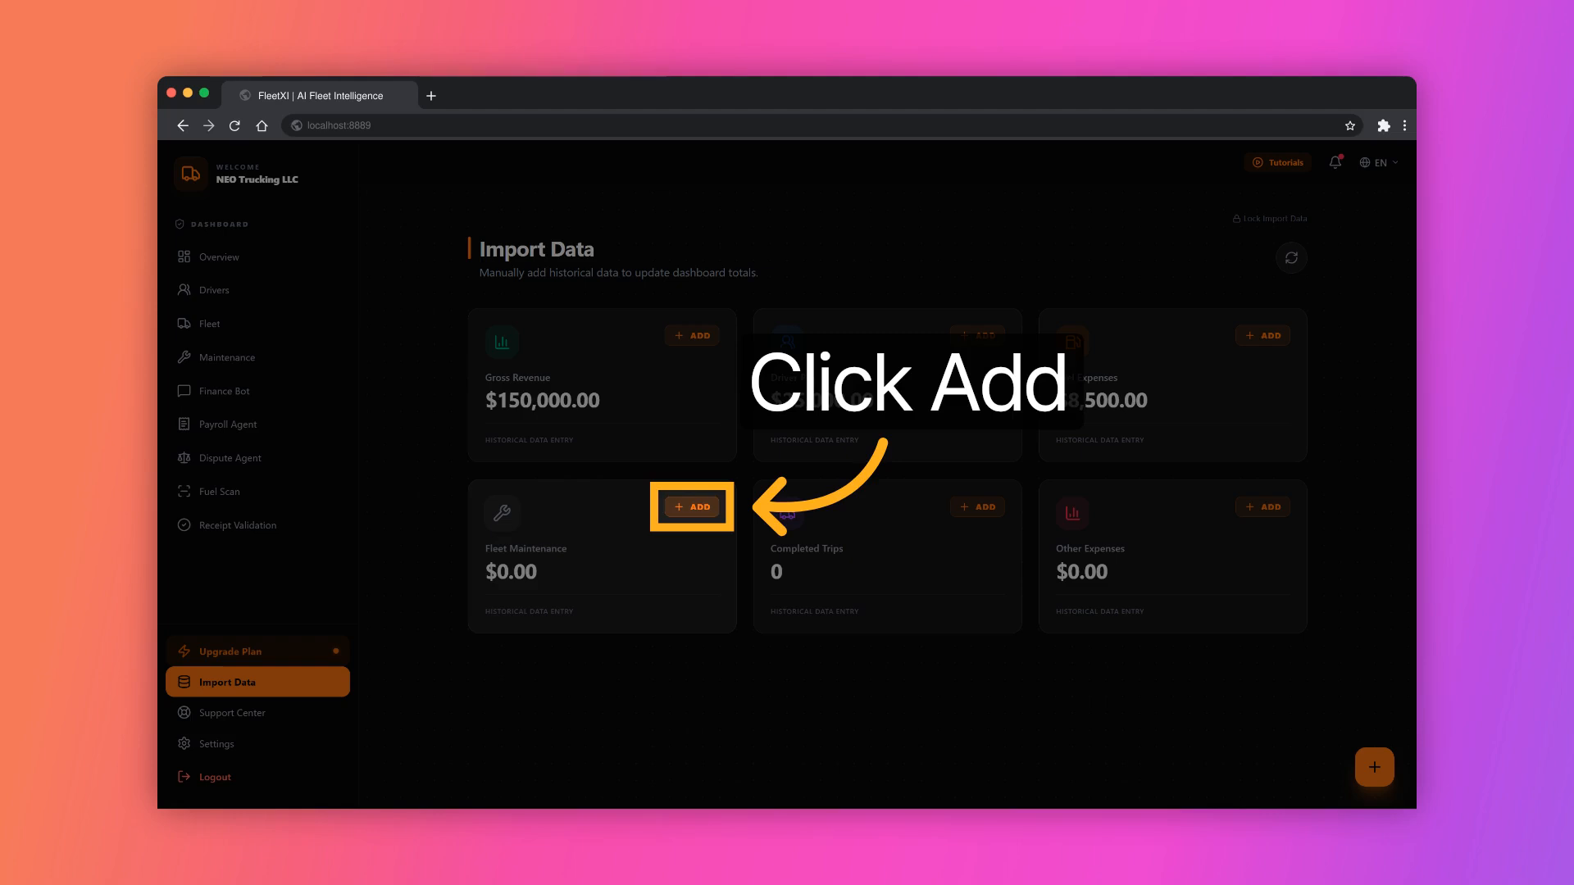
# Step: Add a historical fleet maintenance record of $950 for 01/01/2026 to 03/14/2026, described as "Truck 01"
pyautogui.click(692, 506)
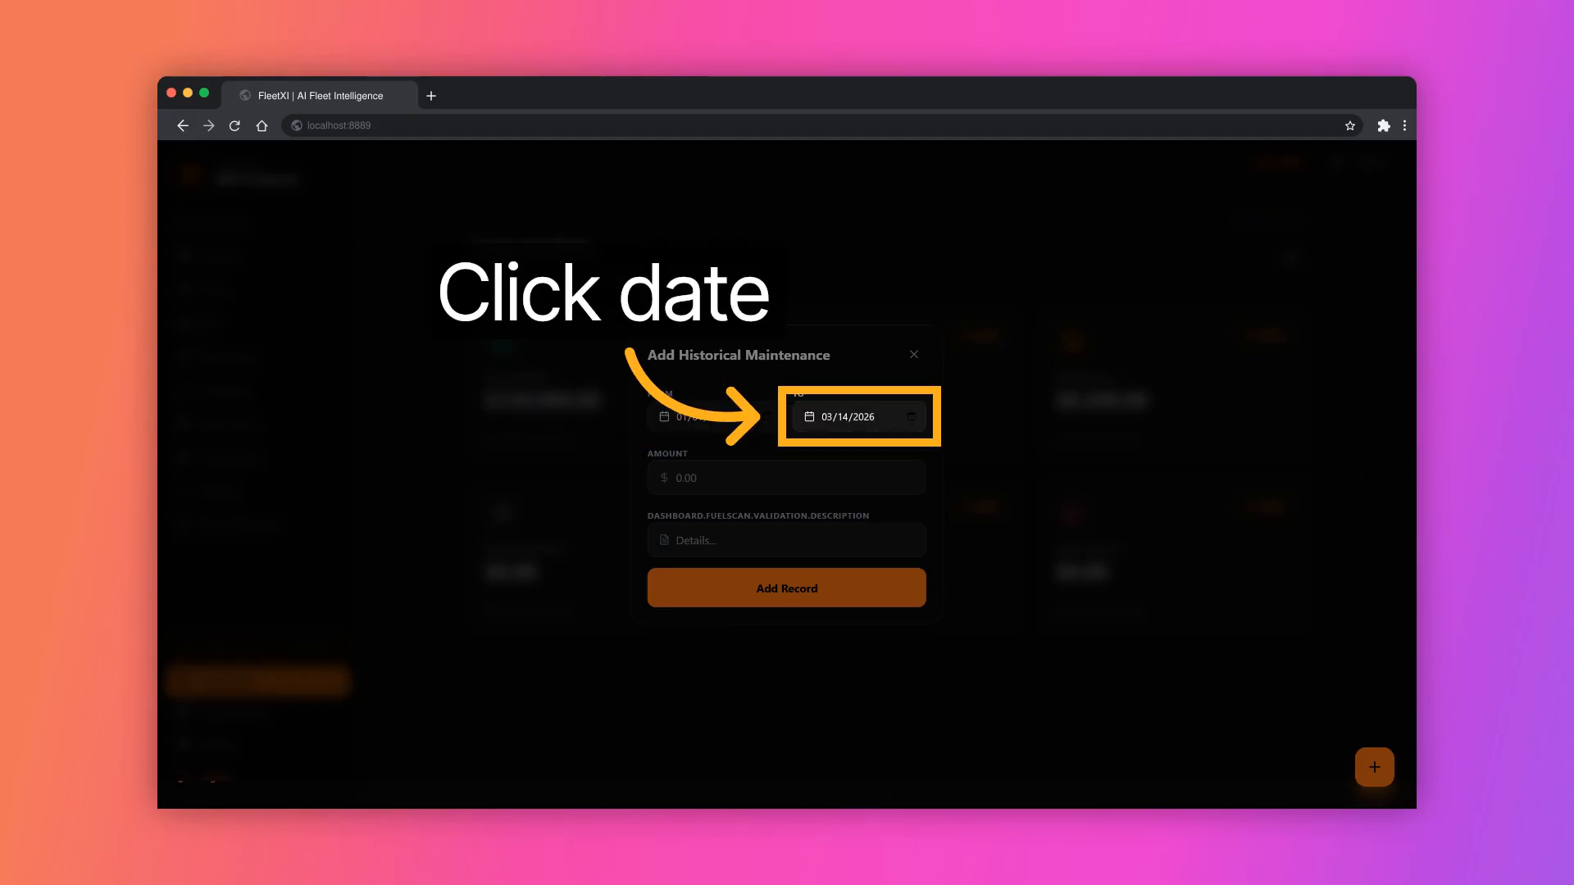
pyautogui.click(787, 478)
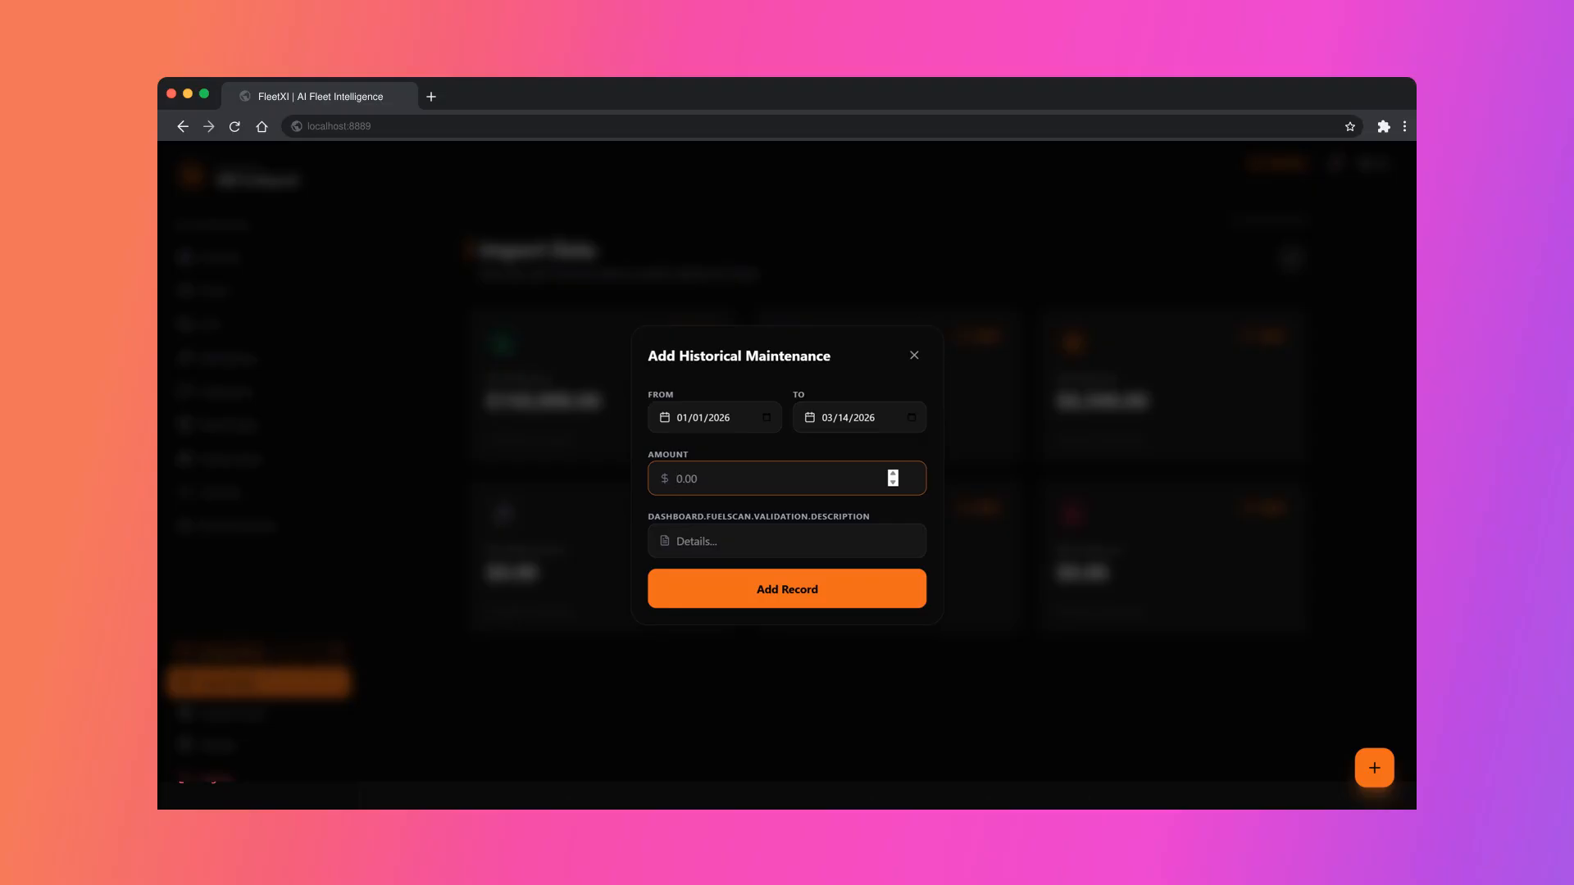
pyautogui.write('95')
pyautogui.write('0')
pyautogui.click(787, 541)
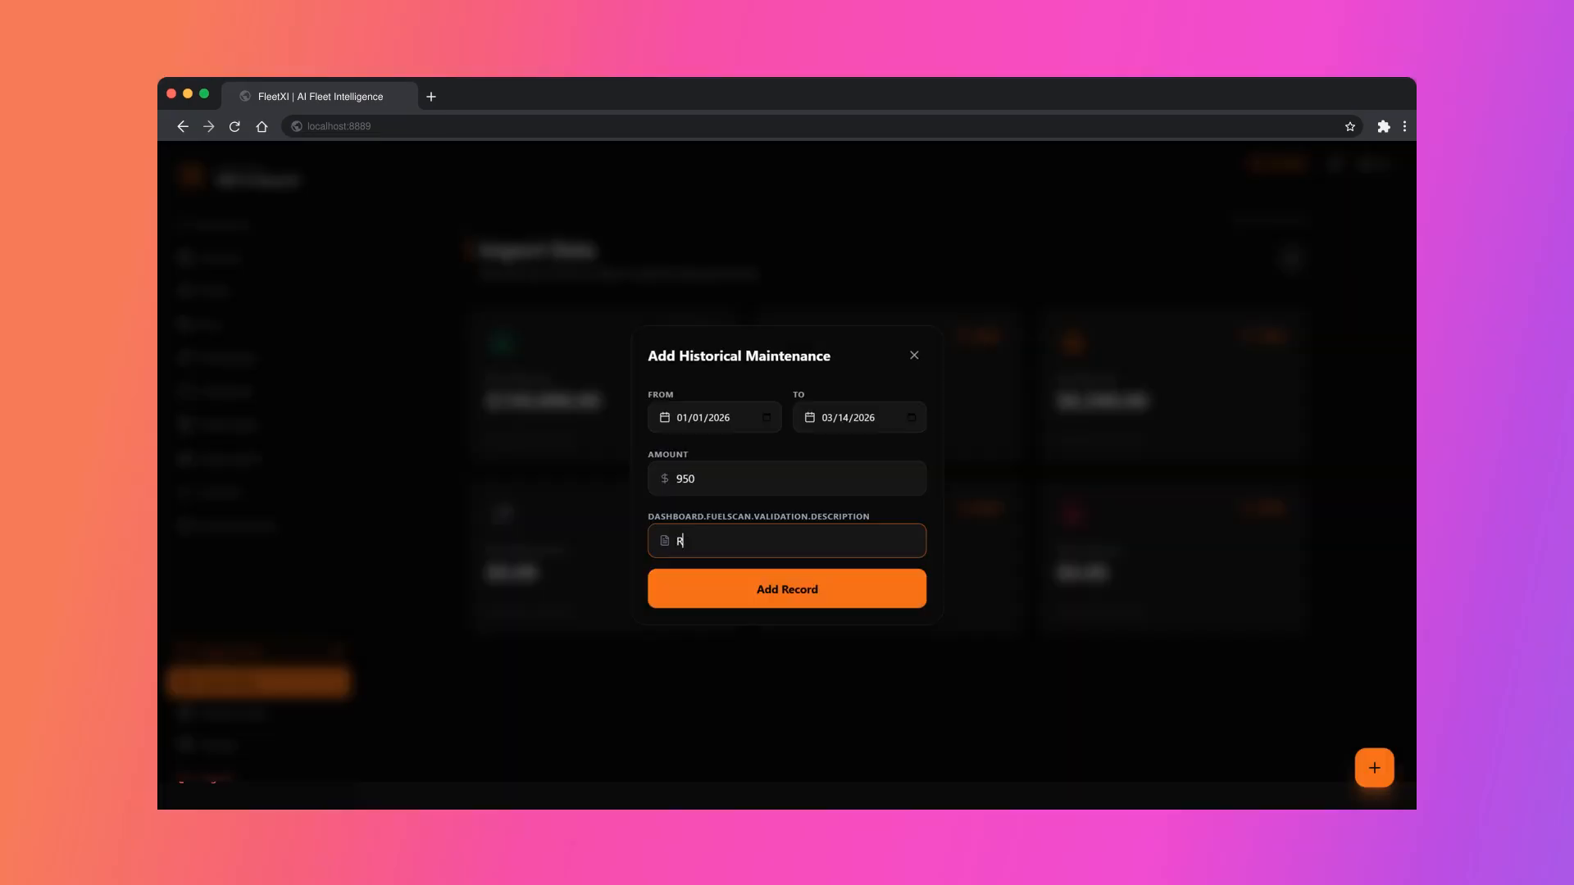
pyautogui.write('Truck 0')
pyautogui.write('1')
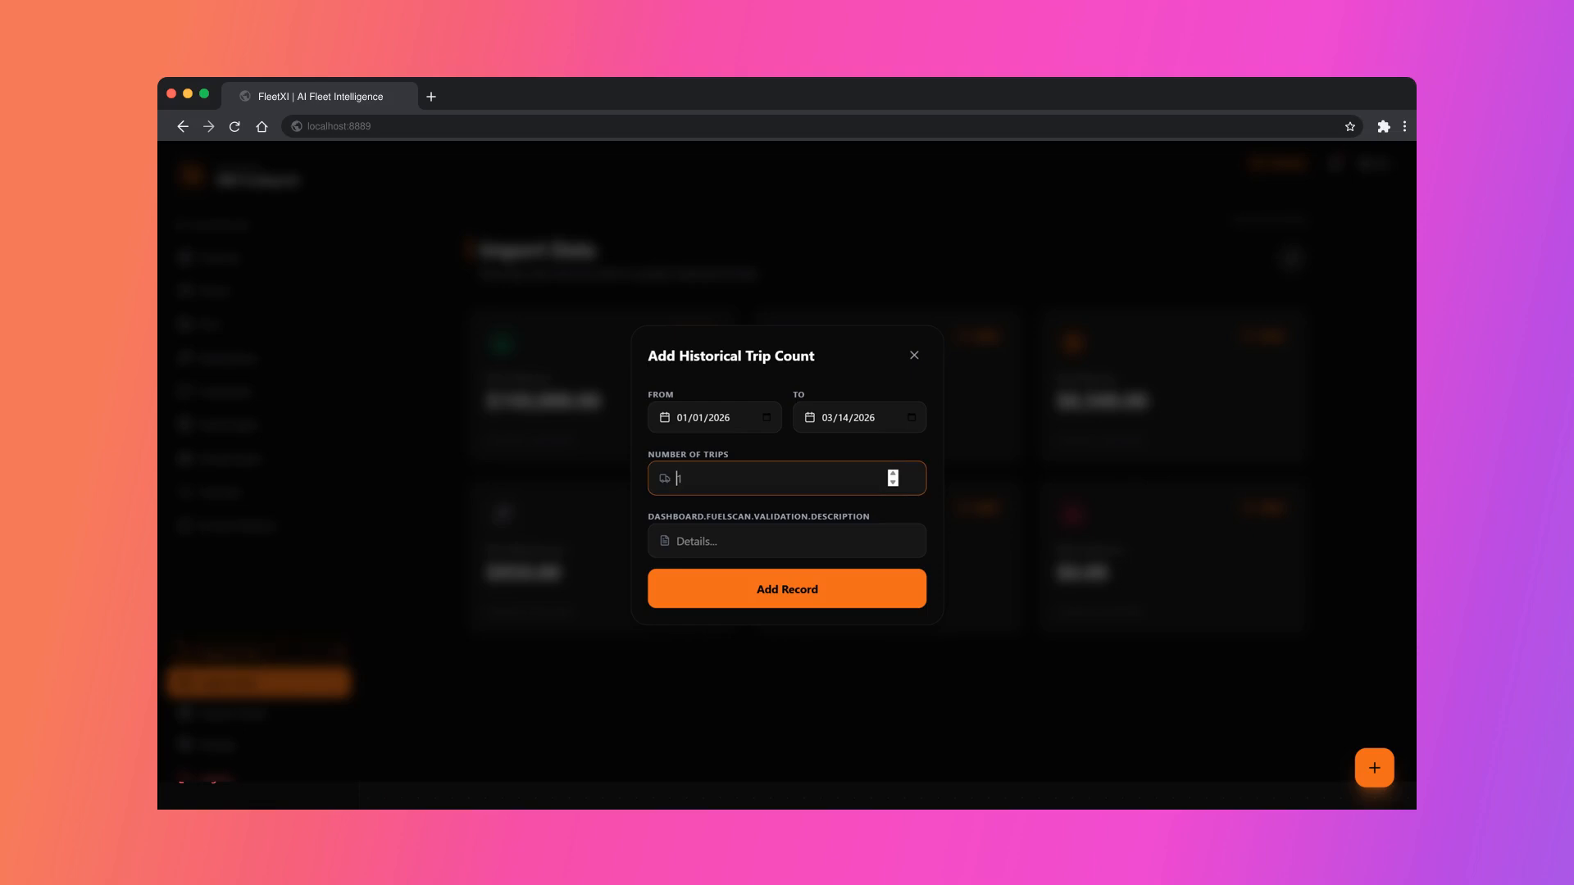
# Step: Add a historical trip count of 125 for 01/01/2026 to 03/14/2026, described as "Trips Completed"
pyautogui.write('12')
pyautogui.write('5')
pyautogui.press('Tab')
pyautogui.write('Trips Comple')
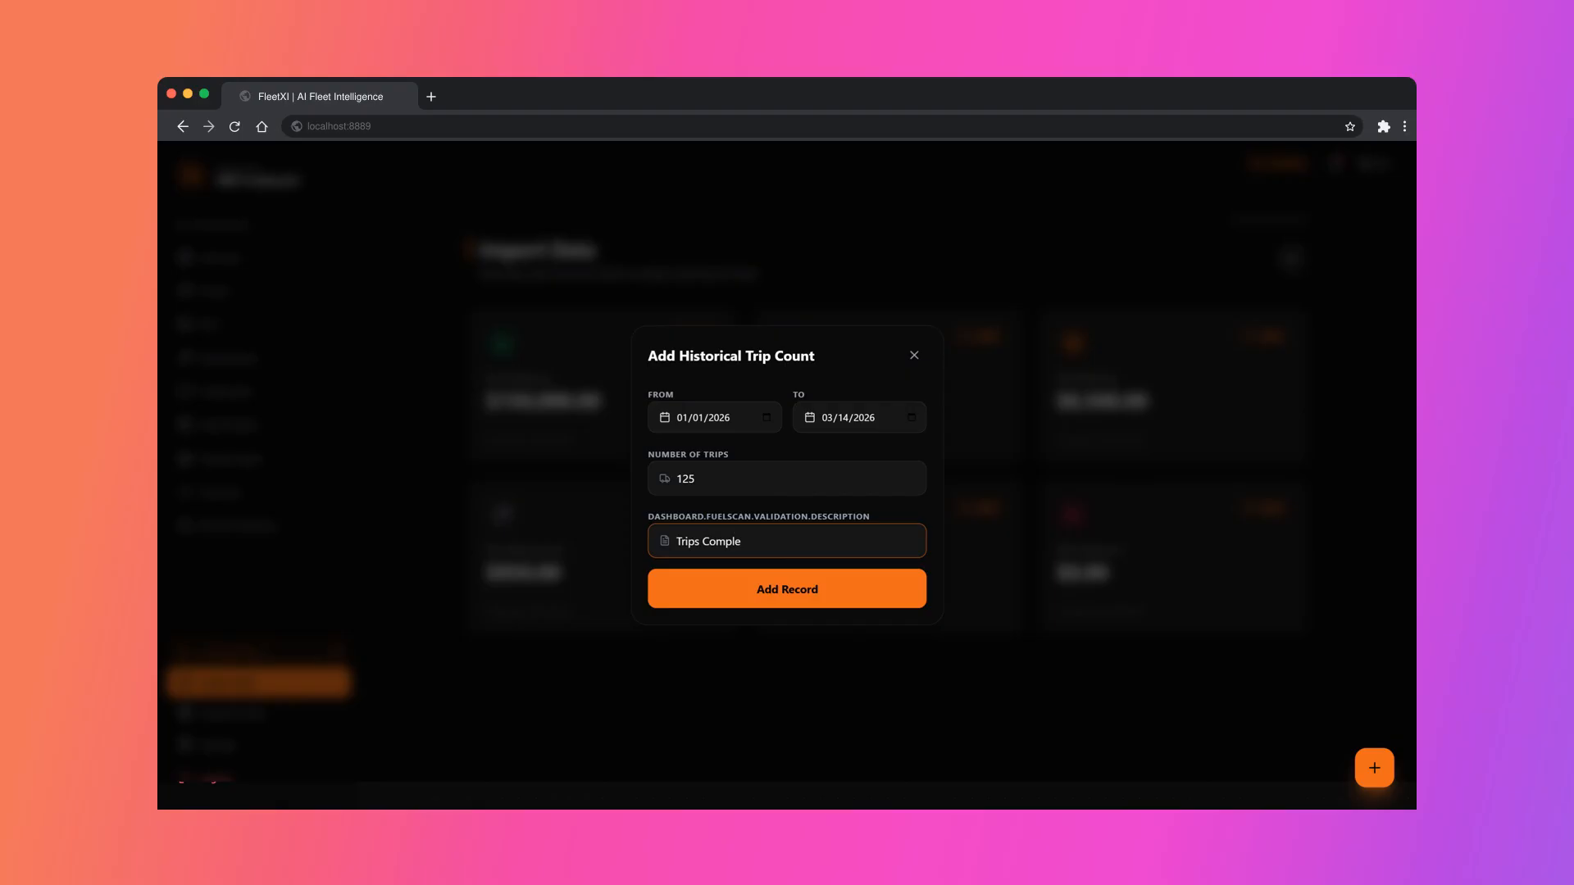
pyautogui.write('tead')
pyautogui.press('BackSpace')
pyautogui.press('BackSpace')
pyautogui.write('ed')
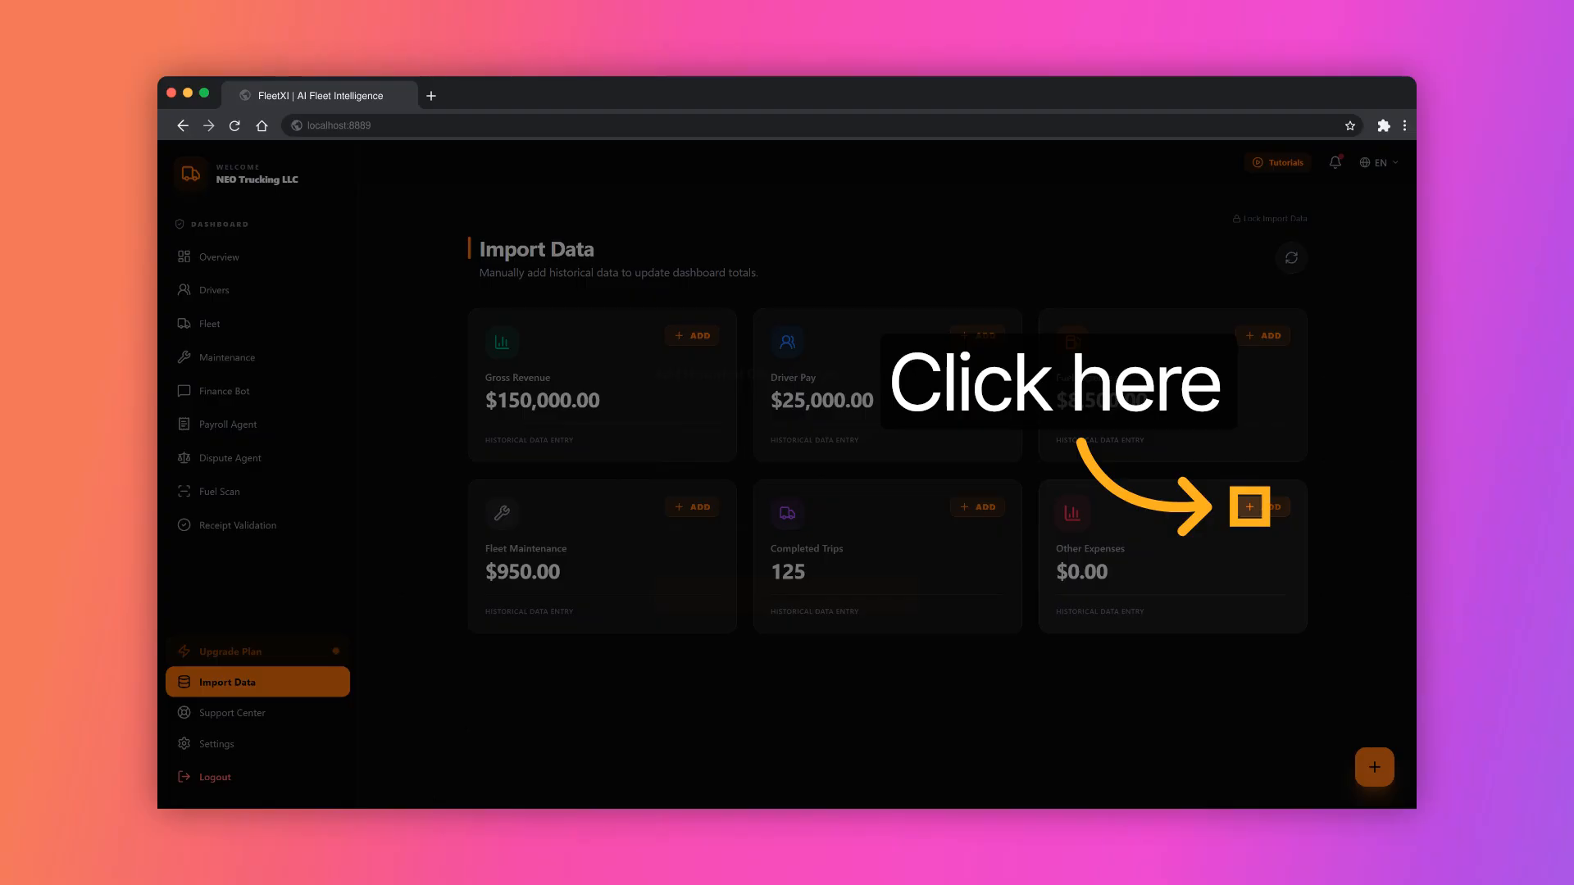
# Step: Add a historical other expense of $635 for 01/01/2026 to 03/14/2026, described as "Food", and open the dashboard overview
pyautogui.click(1249, 506)
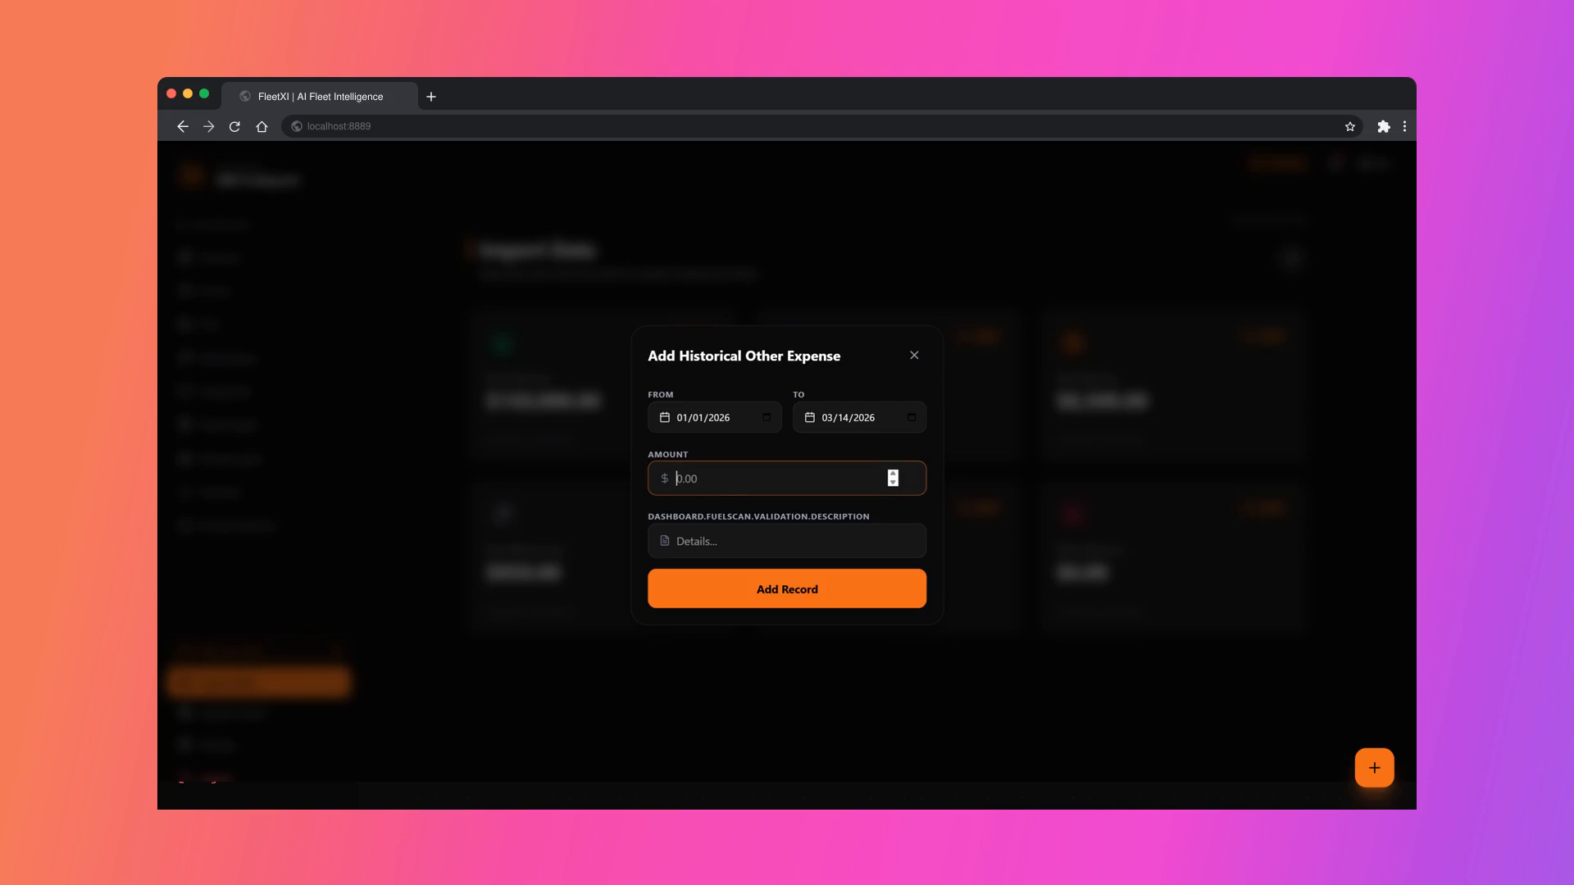
pyautogui.write('63')
pyautogui.write('5')
pyautogui.click(787, 541)
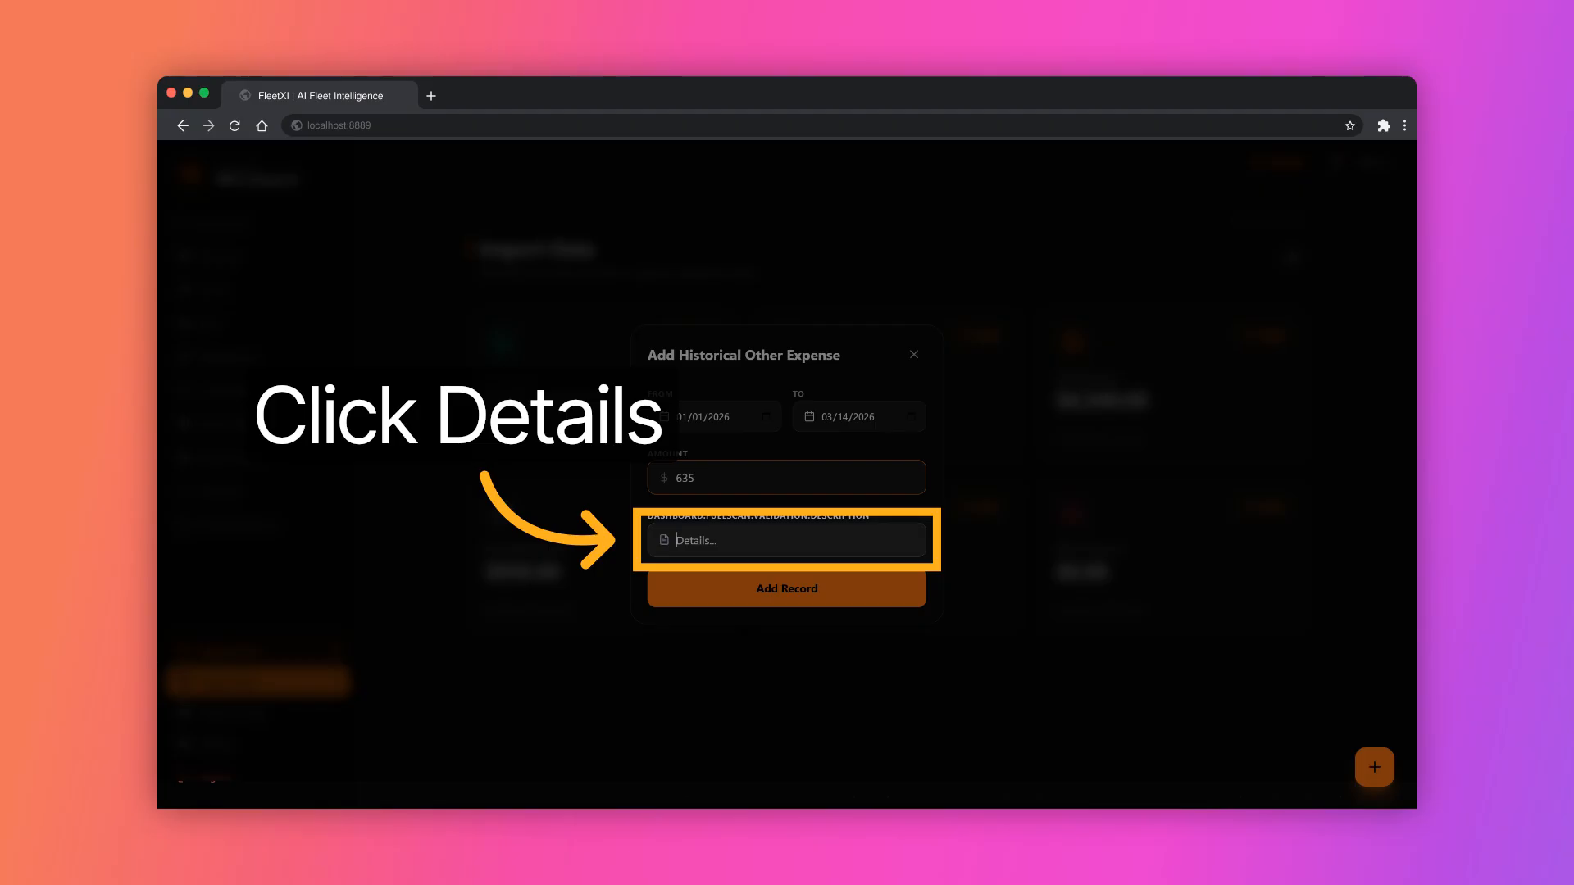
pyautogui.write('Food')
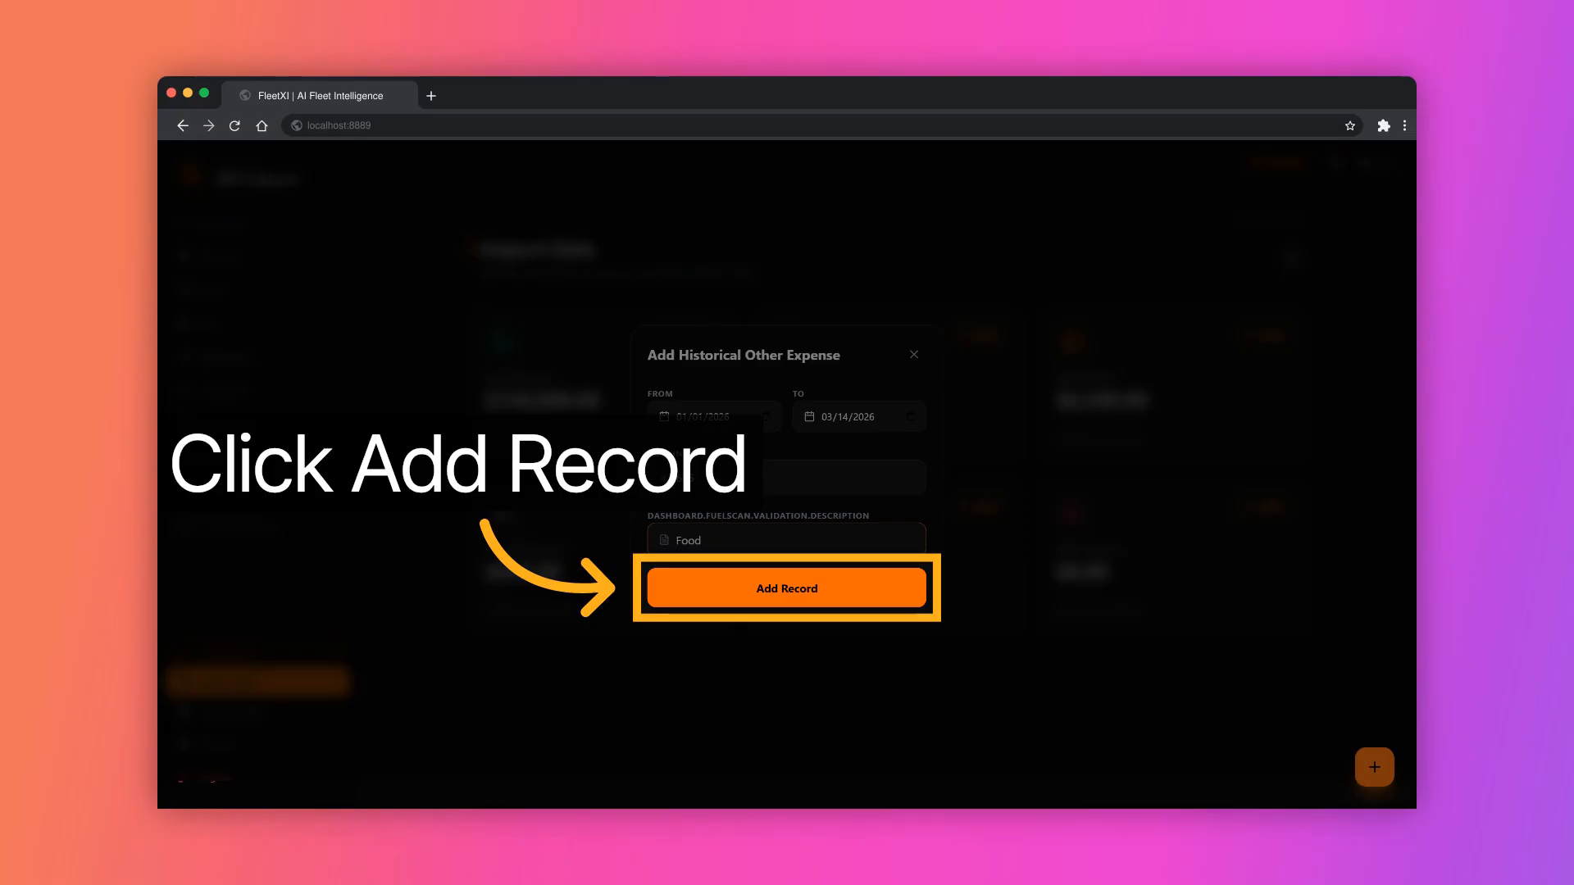
pyautogui.click(787, 588)
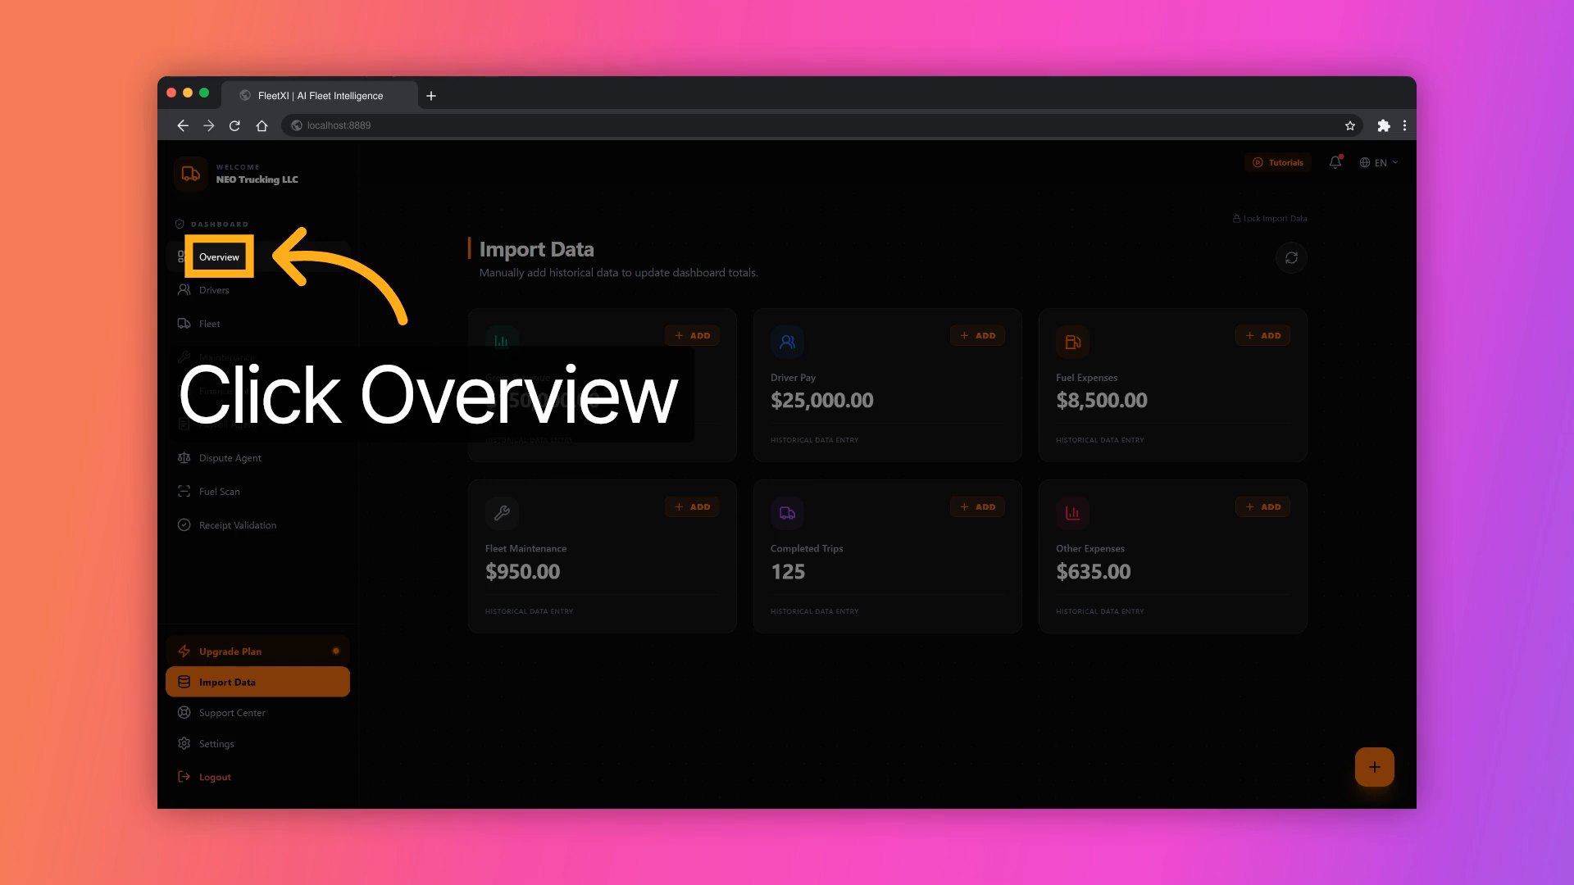
pyautogui.click(219, 256)
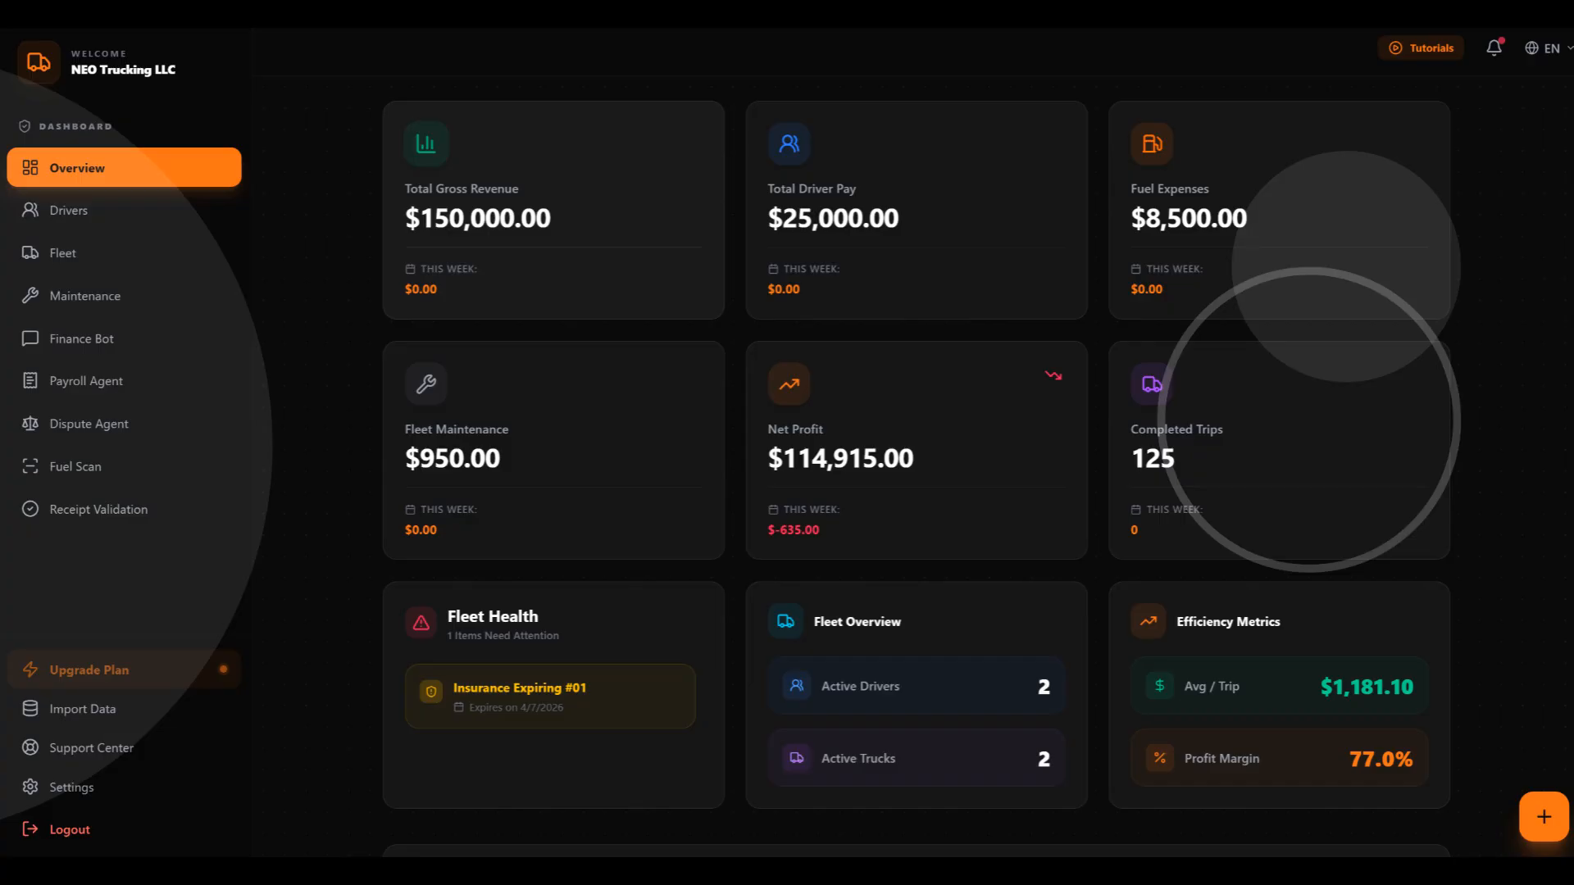